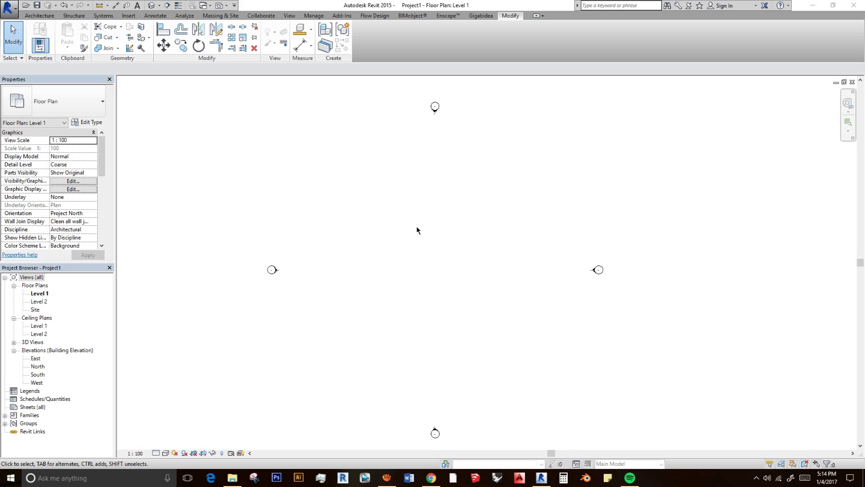
- Start a new conceptual mass family from Family Templates > English > Conceptual Mass > Metric Mass.rft
click(9, 8)
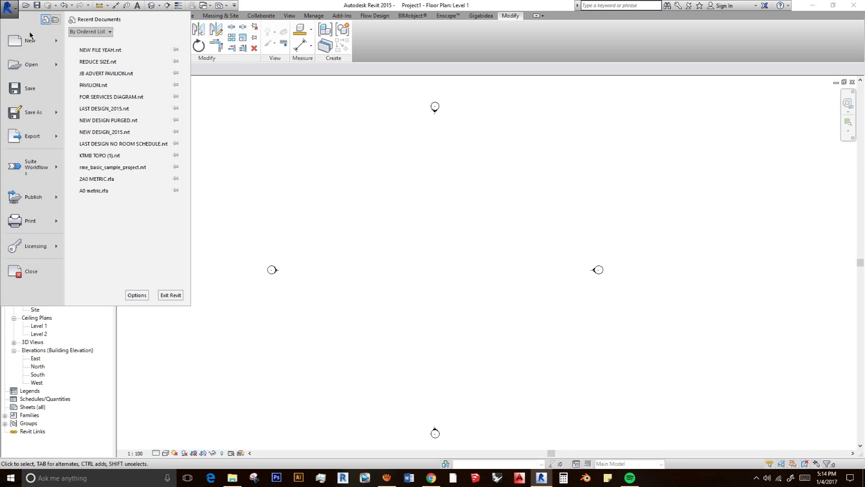
mouse_move(60, 43)
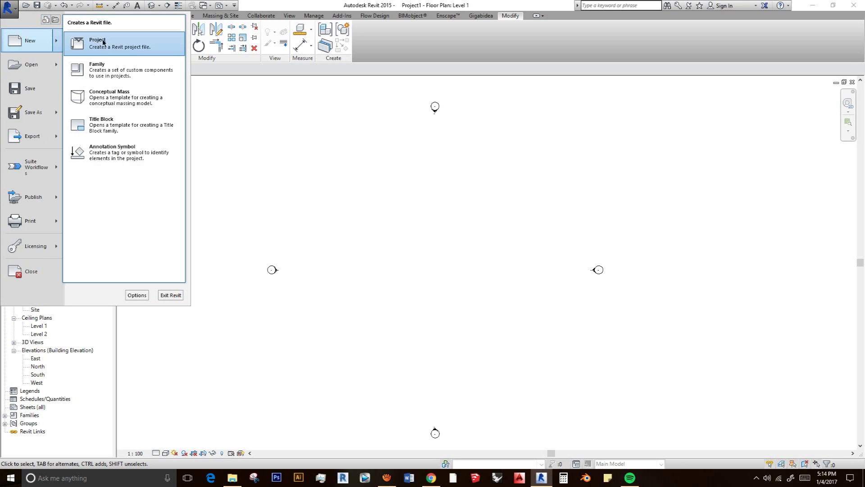
click(115, 102)
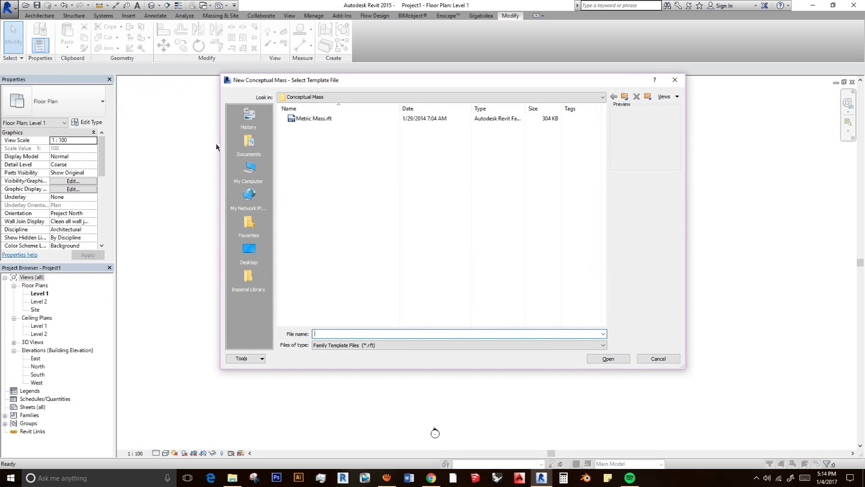
click(322, 119)
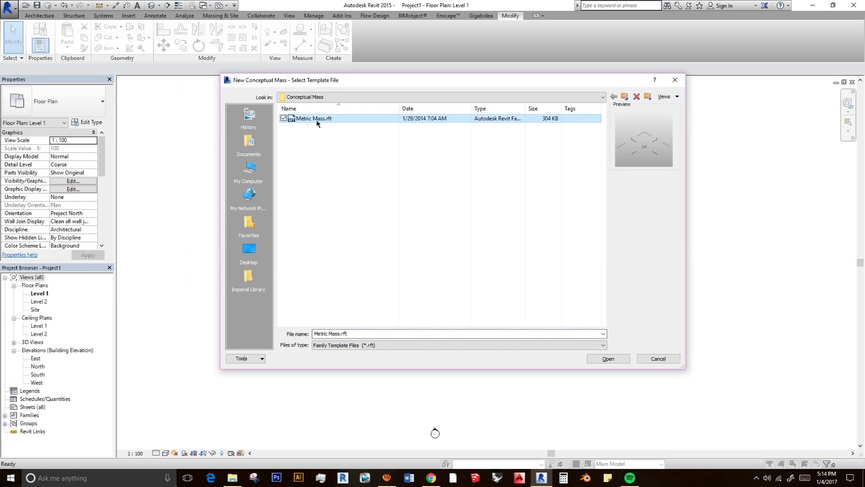
click(625, 97)
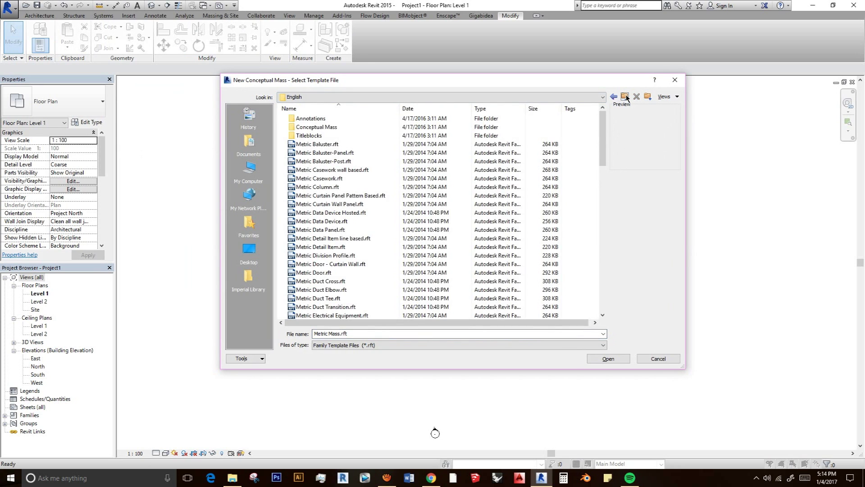
click(625, 97)
click(625, 97)
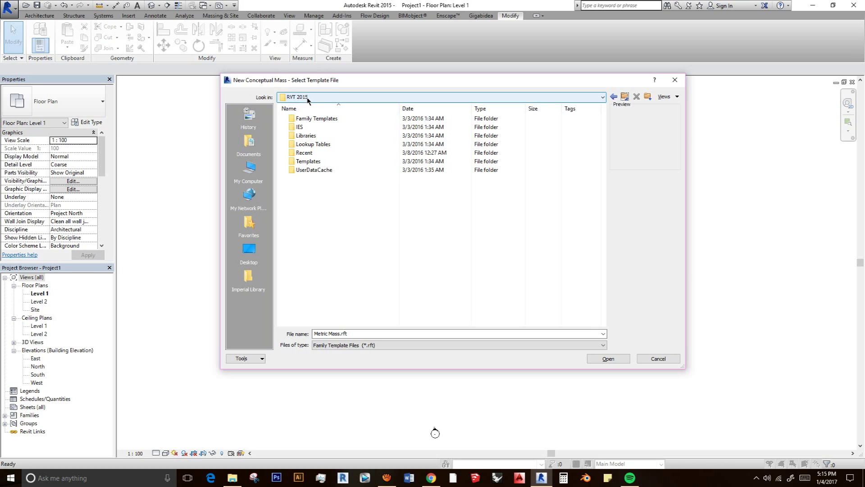
double_click(314, 120)
double_click(305, 120)
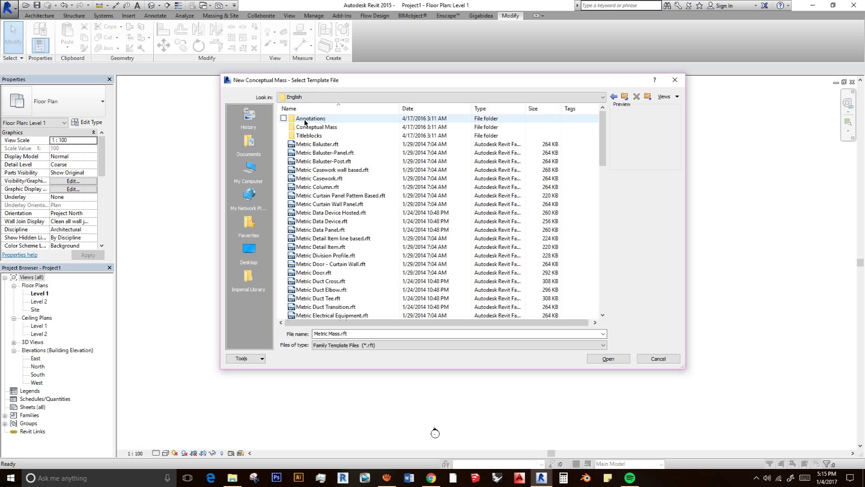
double_click(308, 128)
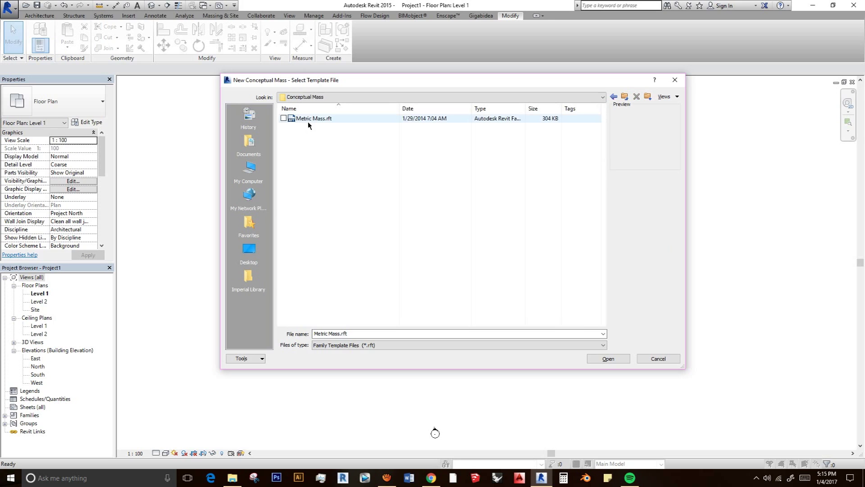
click(309, 120)
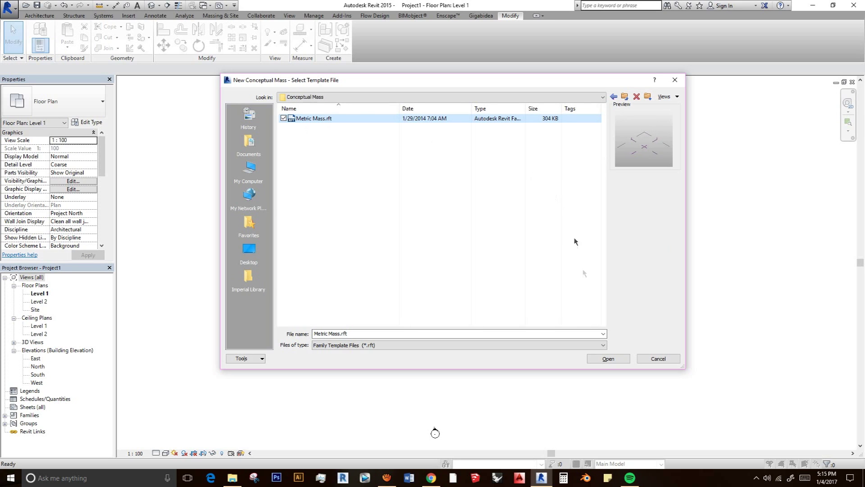
click(616, 357)
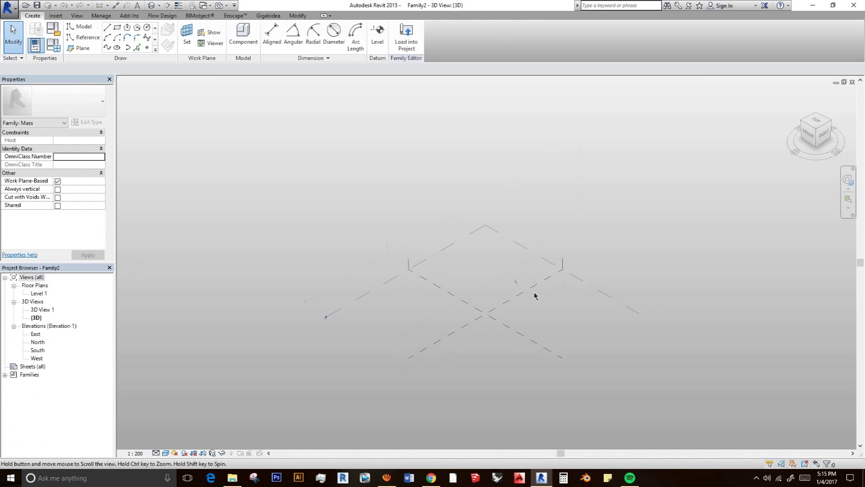
- Open Family2's North elevation from the Elevations list in the Project Browser
scroll(496, 289, up, 2)
middle_drag(533, 299, 519, 284)
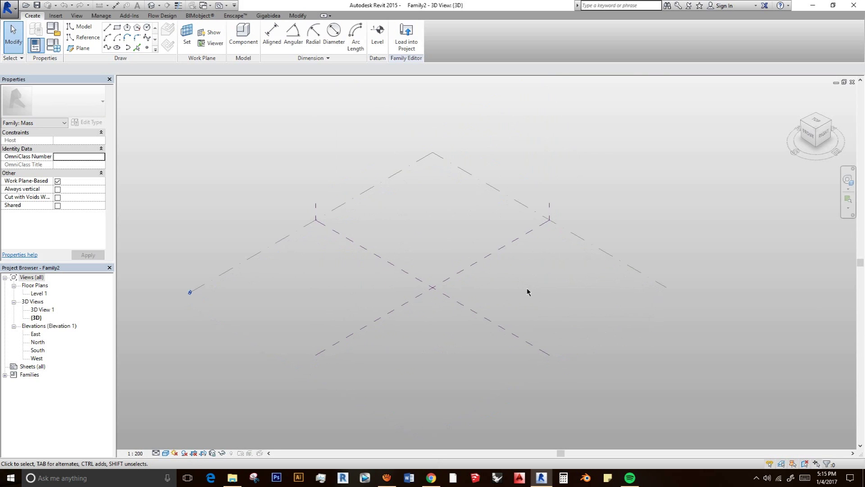
click(39, 294)
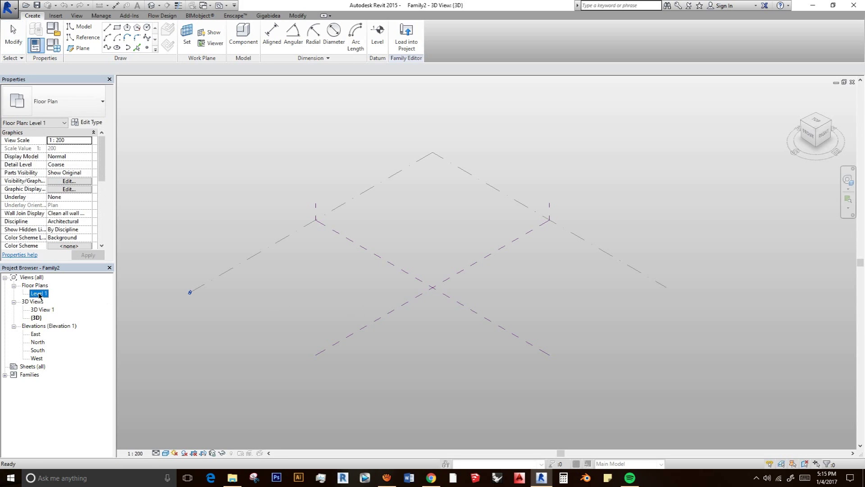
click(36, 341)
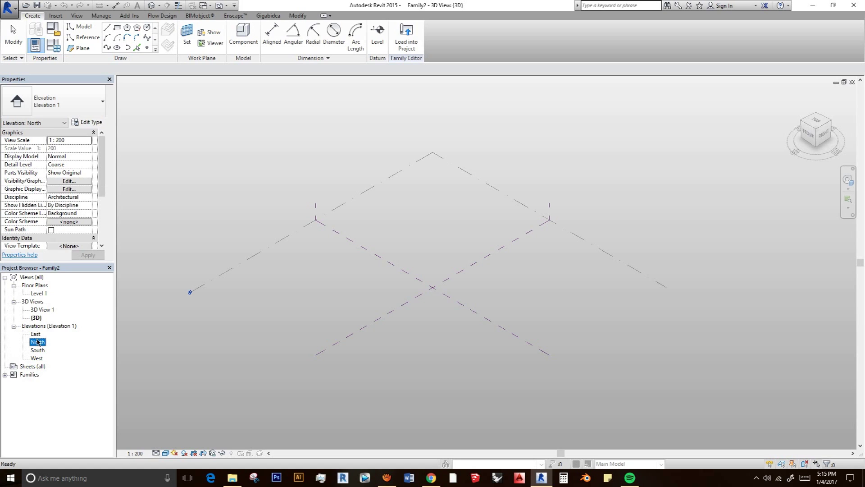
double_click(38, 344)
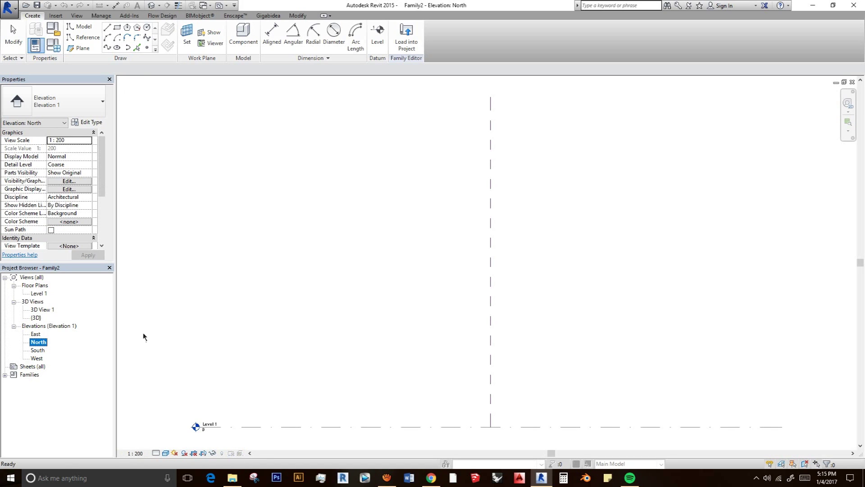
click(350, 284)
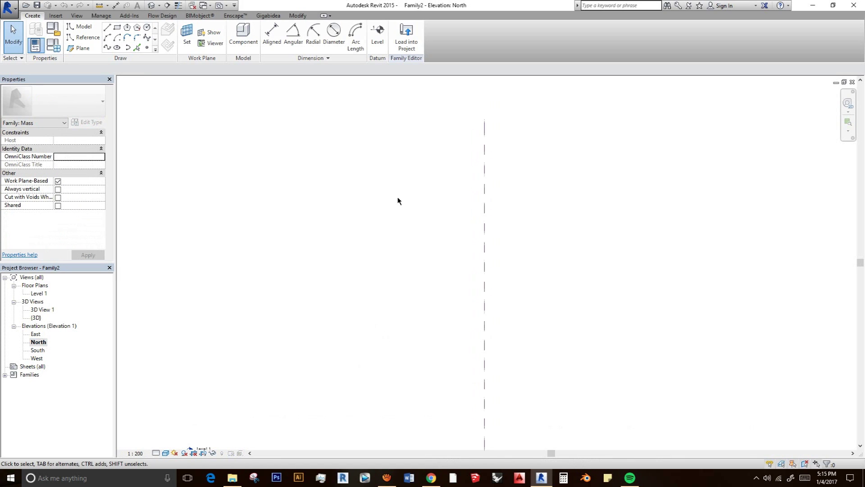
scroll(399, 244, down, 2)
scroll(375, 309, up, 2)
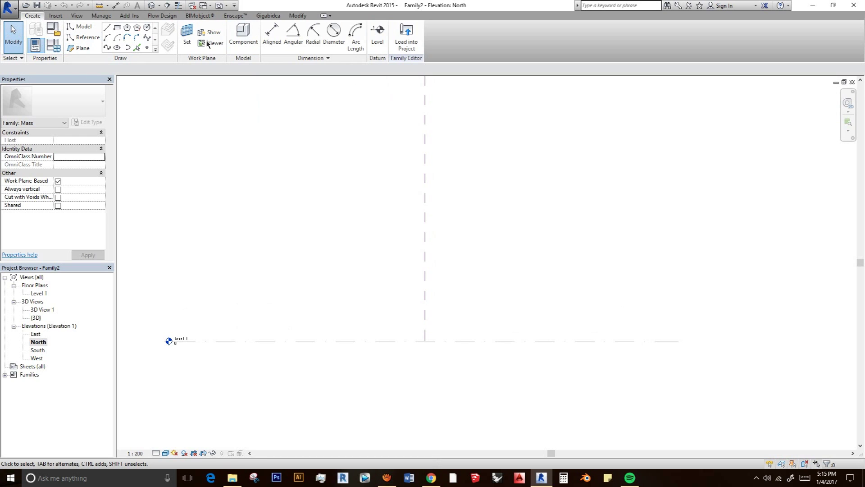
- Create Level 2 at a 9000 offset above Level 1 by picking the Level 1 line
click(379, 33)
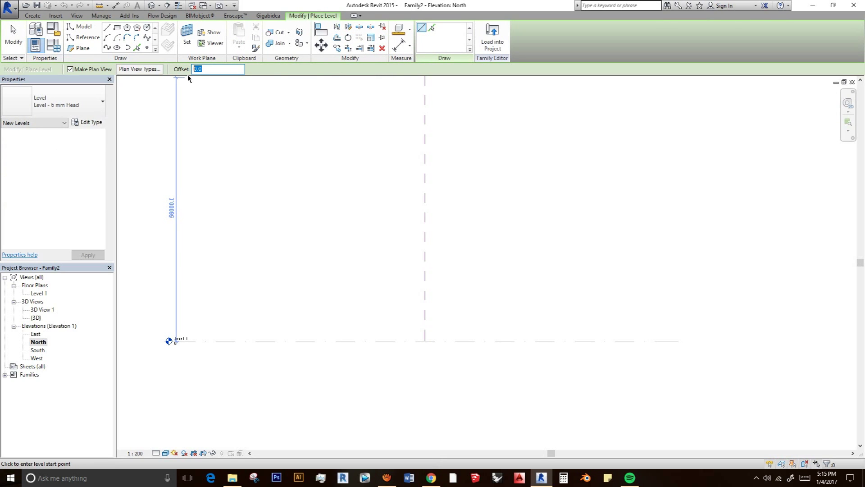
text(9000)
click(432, 27)
click(254, 340)
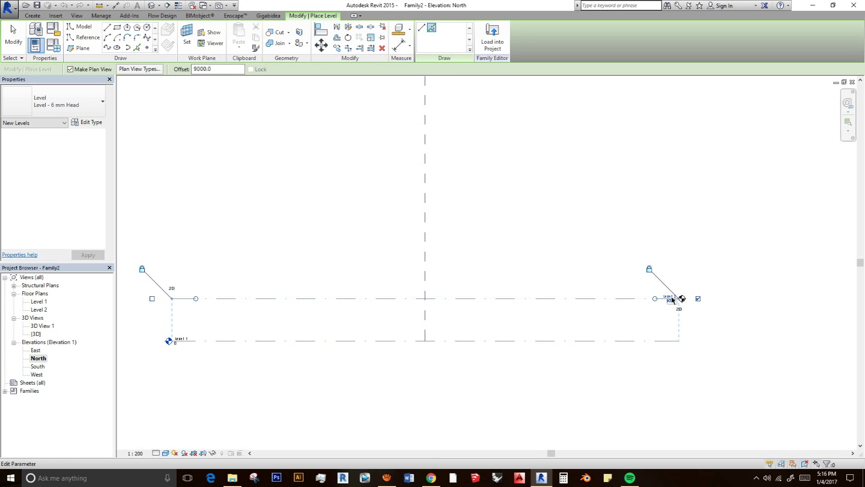
scroll(676, 307, up, 3)
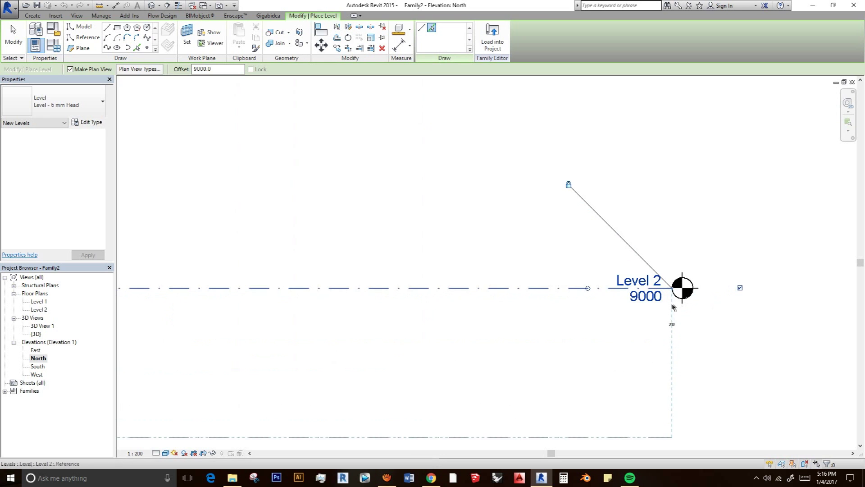
scroll(640, 334, down, 5)
middle_drag(617, 339, 631, 328)
key(Escape)
key(Escape)
- Turn on Level 2's left level head so it shows at both ends
click(647, 303)
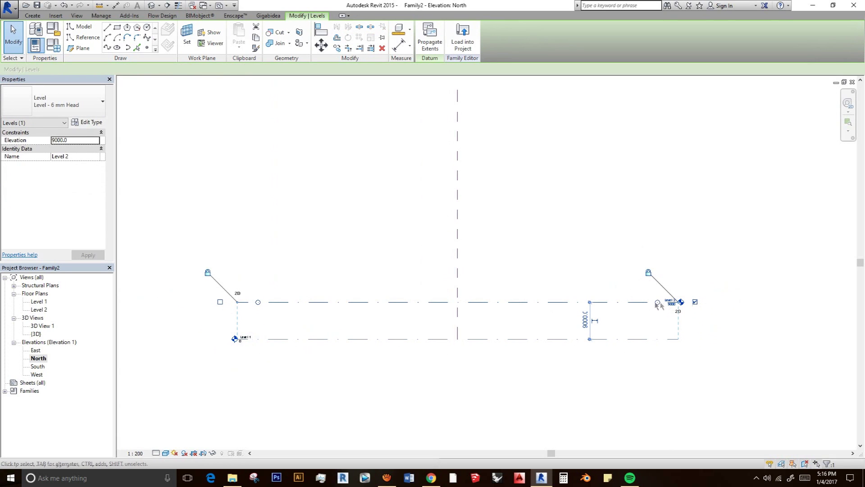
click(220, 301)
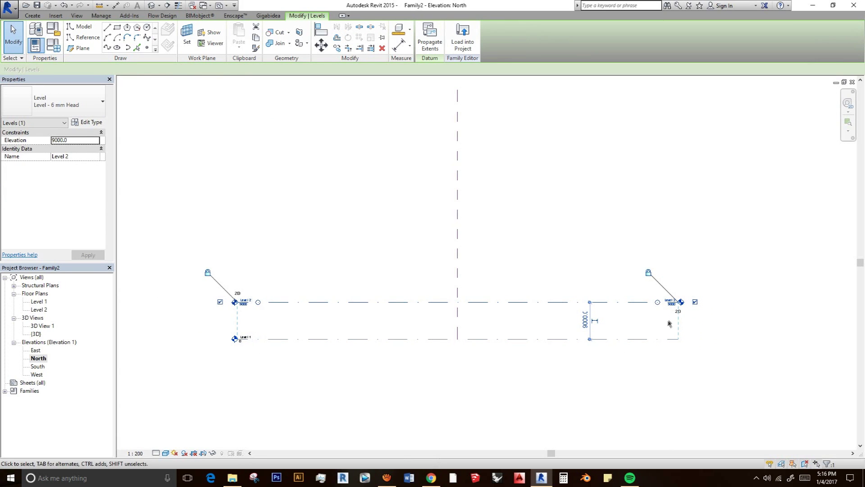
scroll(353, 305, up, 3)
click(365, 305)
scroll(532, 309, down, 2)
middle_drag(532, 308, 375, 288)
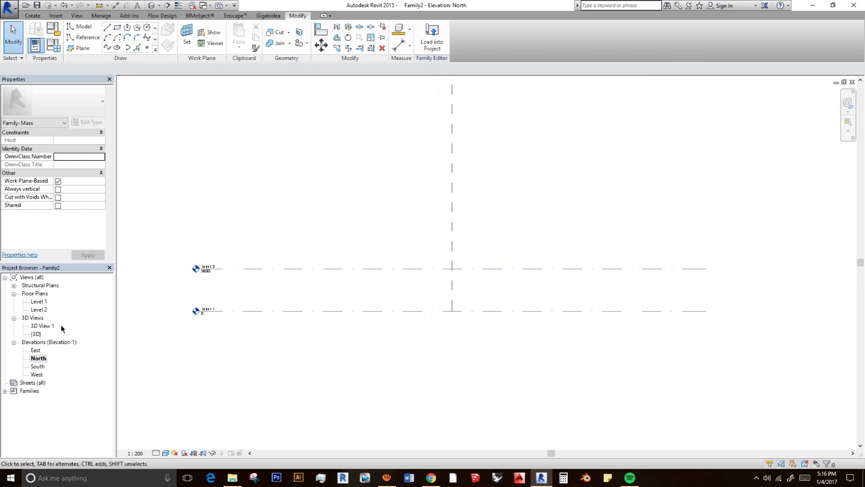
- On the Level 1 plan, draw a spline sweeping a large C across the top and down the right
double_click(36, 302)
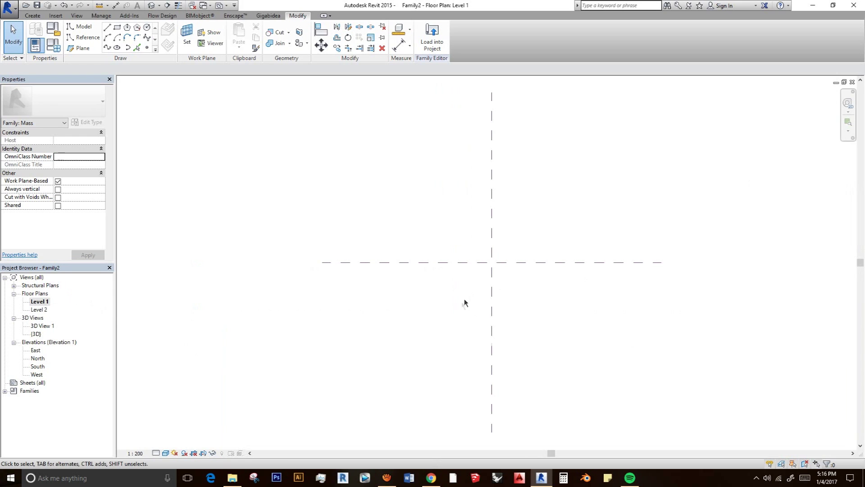
middle_drag(523, 299, 434, 296)
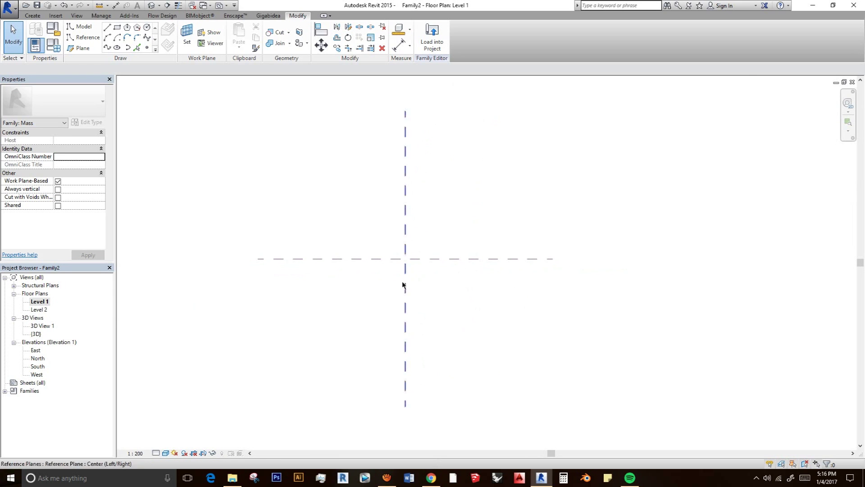
click(106, 47)
scroll(431, 272, up, 3)
middle_drag(427, 267, 447, 287)
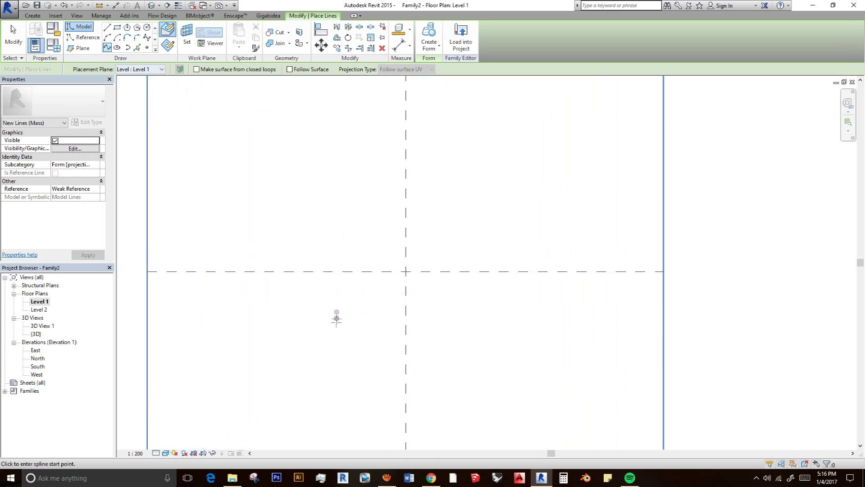
click(315, 321)
click(352, 196)
click(362, 162)
key(Escape)
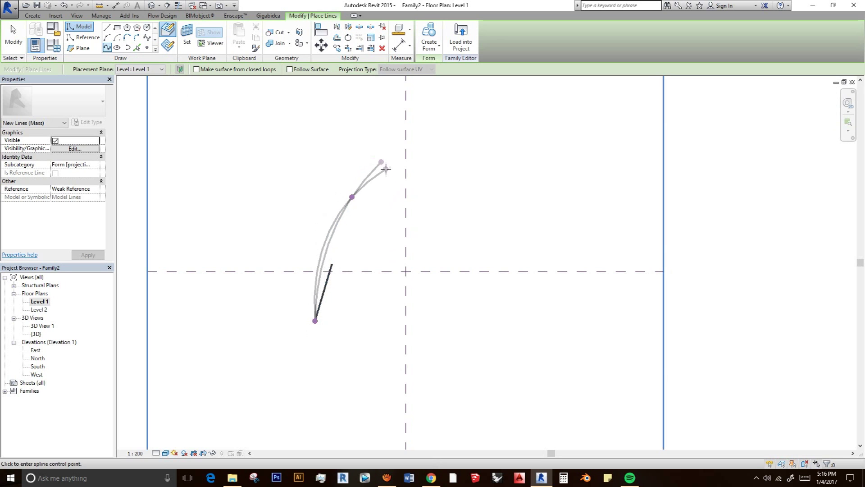
click(385, 170)
click(514, 178)
click(577, 294)
click(521, 399)
- Continue the spline back up into an inner curl, ending just short of its start point
middle_drag(522, 399, 444, 334)
click(454, 280)
click(437, 328)
click(468, 241)
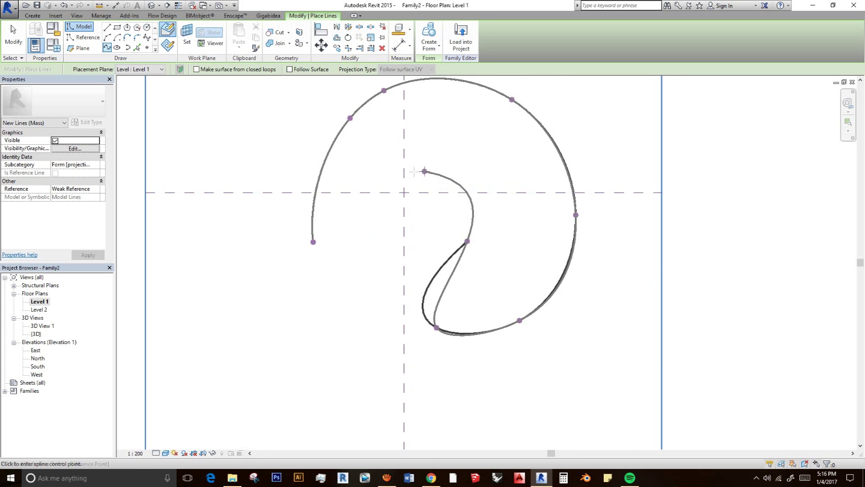
click(424, 171)
click(397, 233)
click(355, 292)
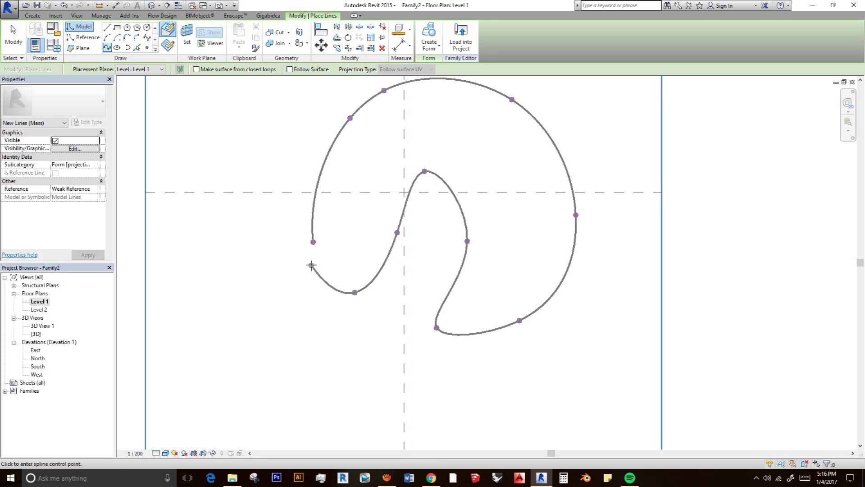
click(318, 261)
key(Escape)
scroll(318, 262, up, 3)
click(319, 261)
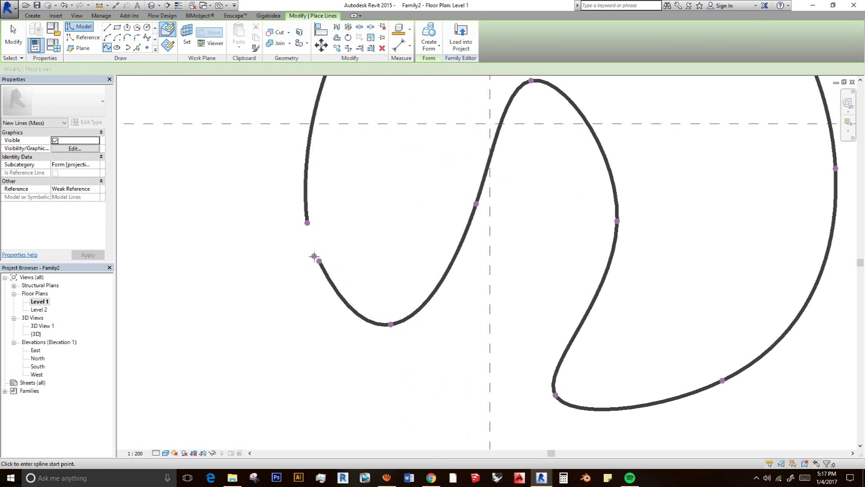
scroll(311, 251, down, 3)
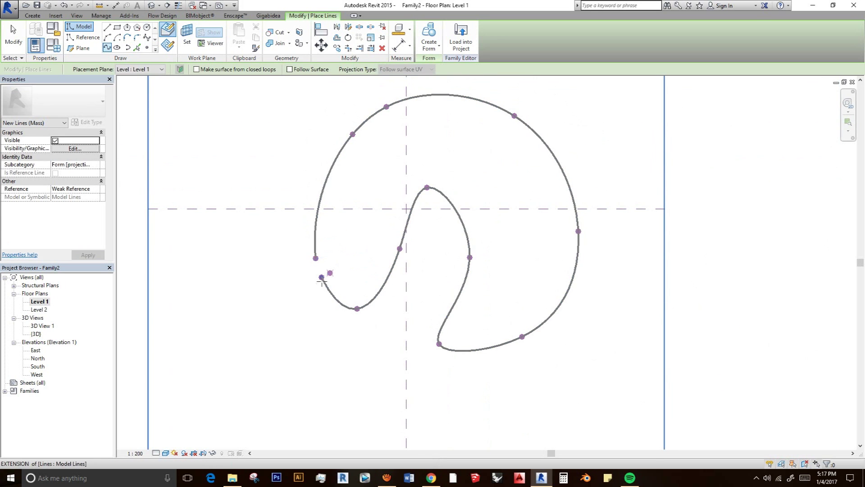
scroll(316, 279, up, 3)
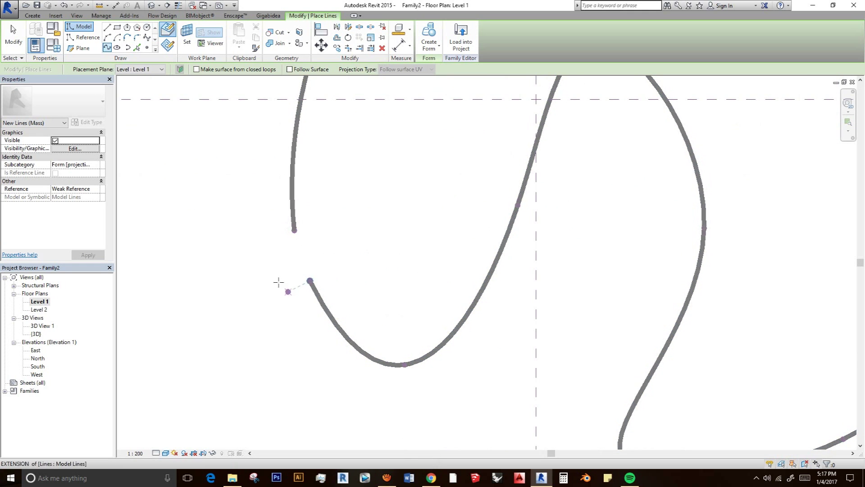
- Attempt a Start-End-Radius arc between the two open curve ends, then cancel the unwanted preview
scroll(278, 283, down, 1)
key(Escape)
key(Escape)
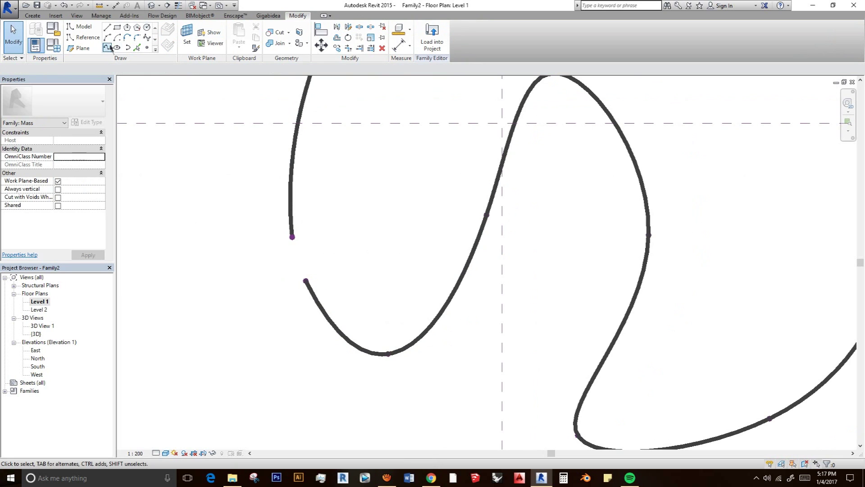
click(107, 38)
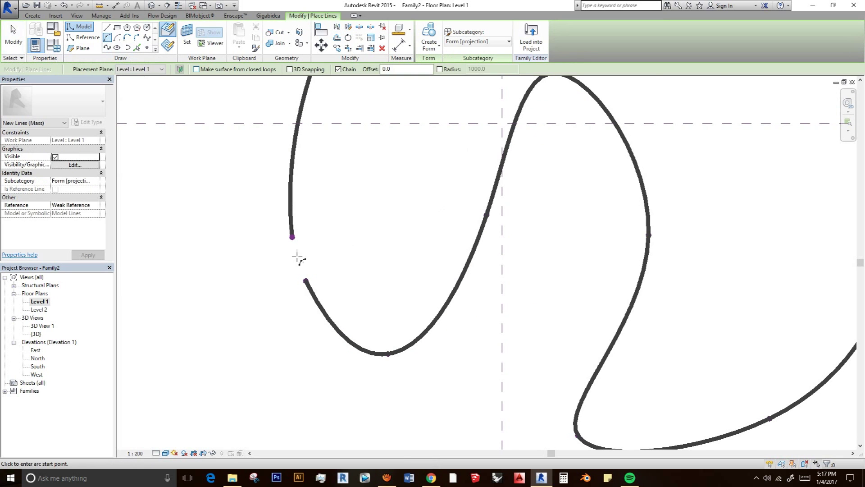
scroll(297, 257, up, 3)
click(289, 221)
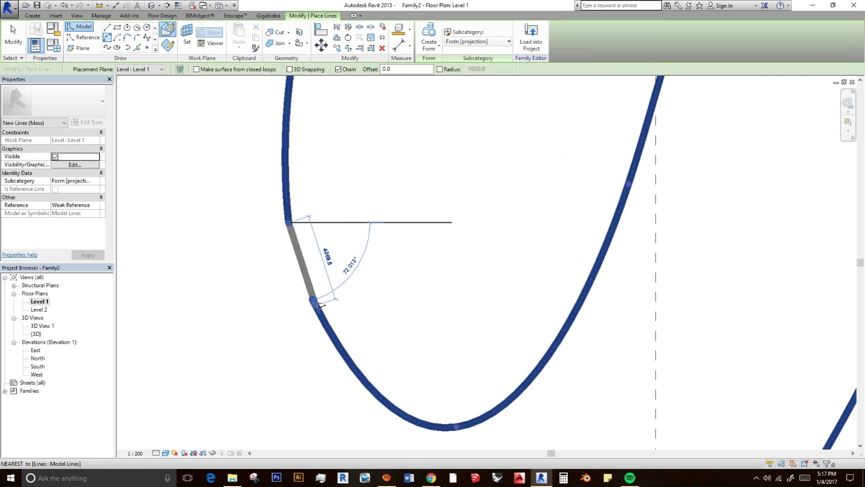
click(312, 300)
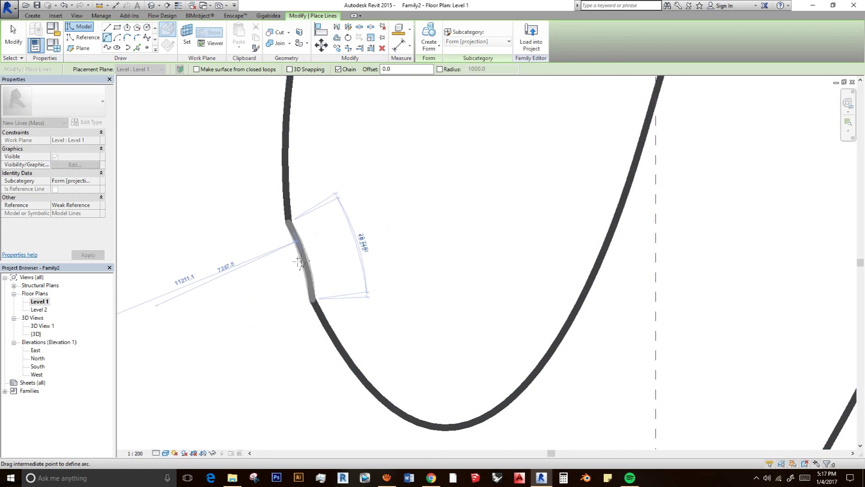
key(Escape)
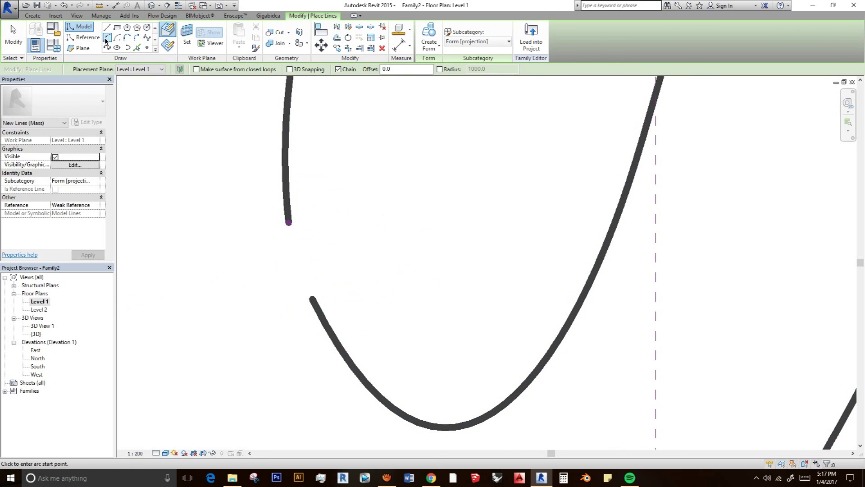
- Draw a Start-End-Radius arc from the lower endpoint to the upper end, closing the crescent loop
click(107, 39)
click(313, 300)
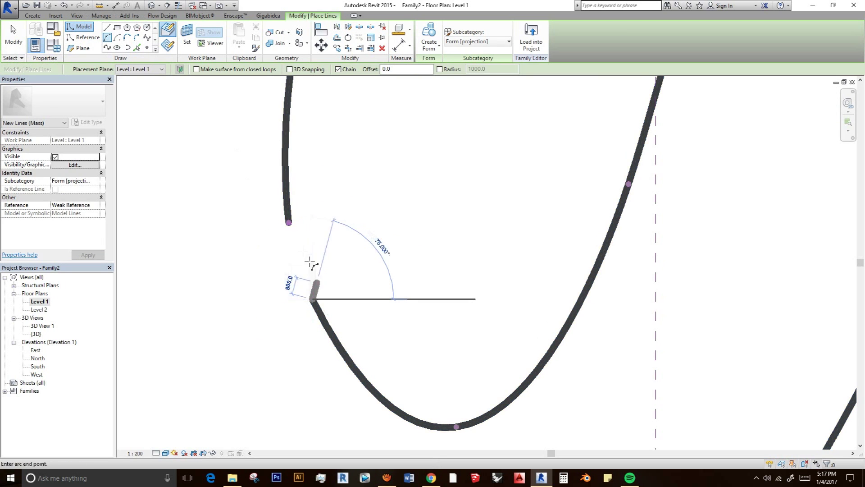
click(288, 224)
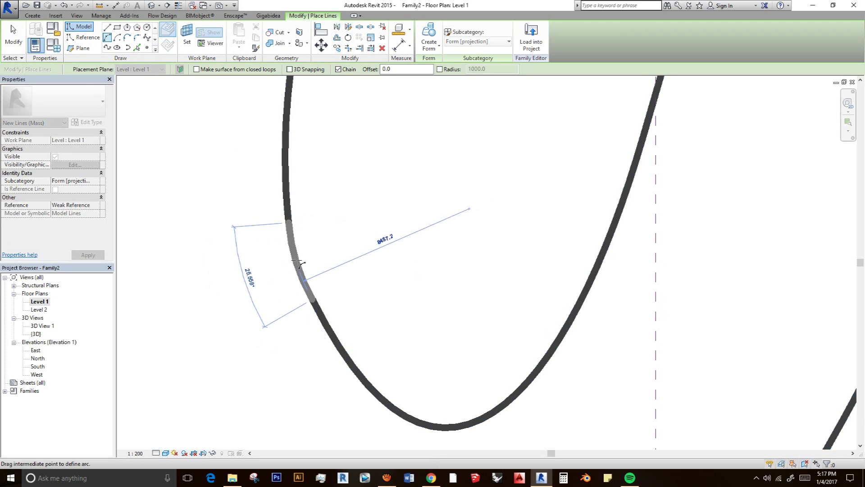
click(300, 263)
scroll(342, 281, down, 2)
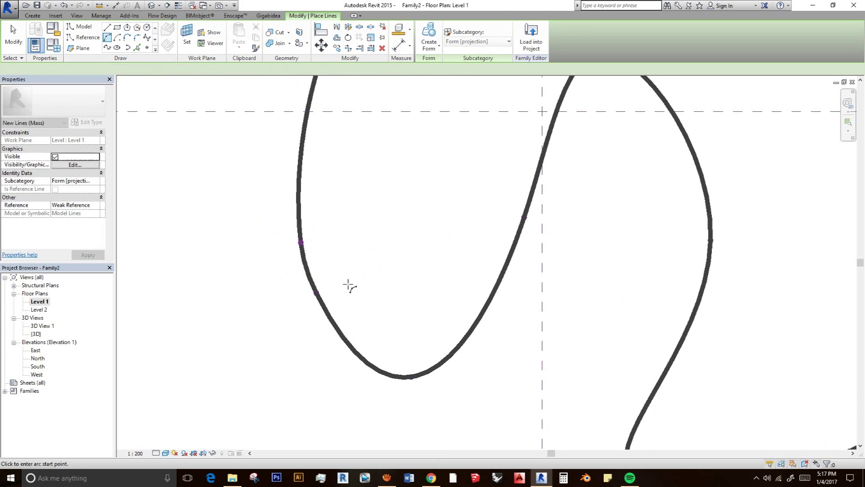
key(Escape)
scroll(334, 286, down, 4)
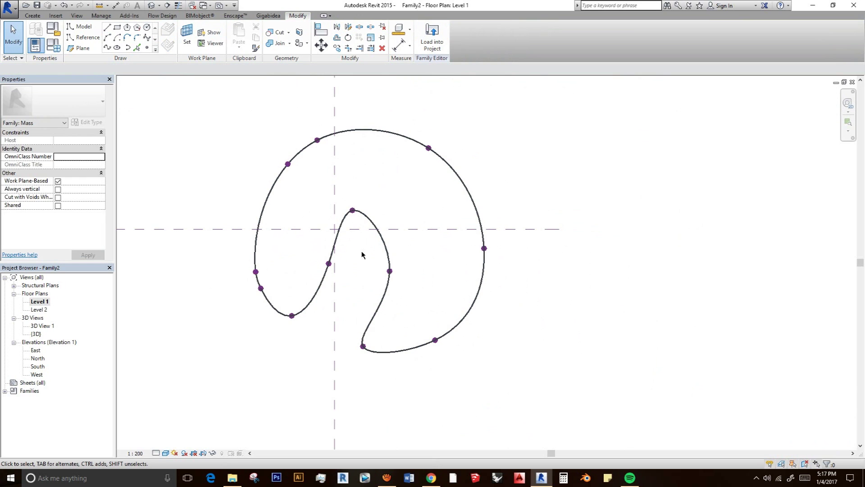
- Drag the inner curl's top and lower reference points to the right to widen the hook
scroll(377, 247, up, 1)
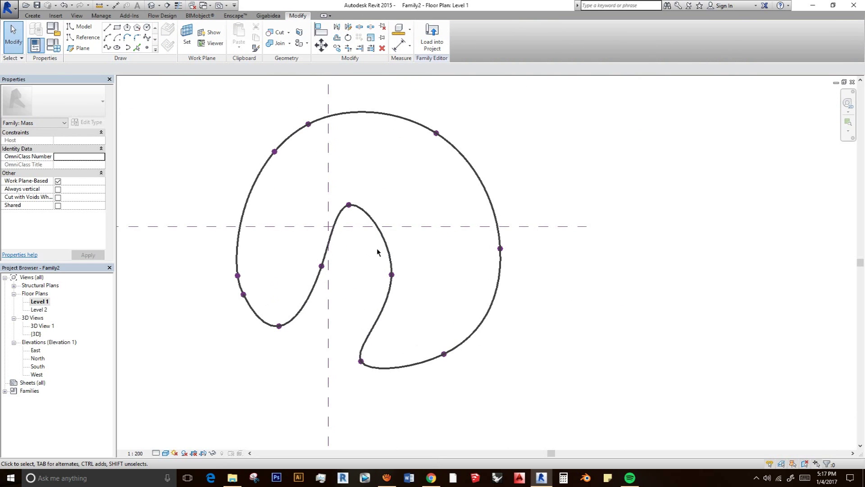
scroll(377, 248, up, 1)
middle_drag(354, 223, 318, 207)
scroll(318, 207, up, 1)
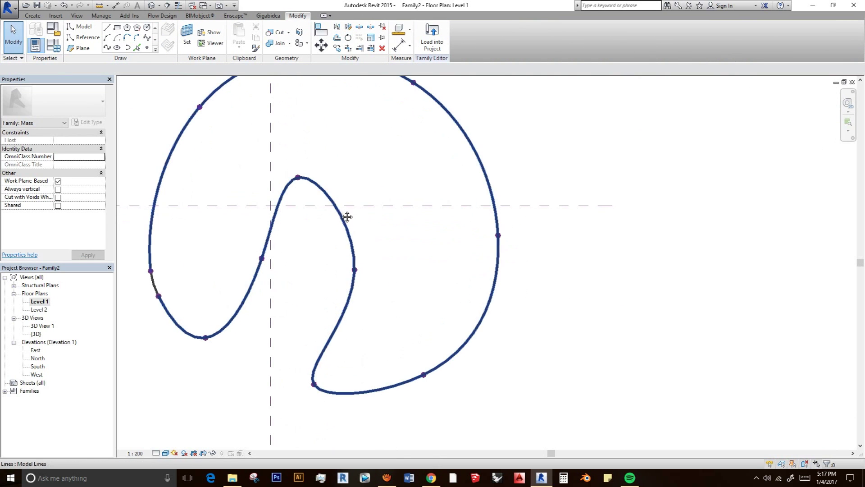
click(297, 179)
drag(323, 179, 360, 177)
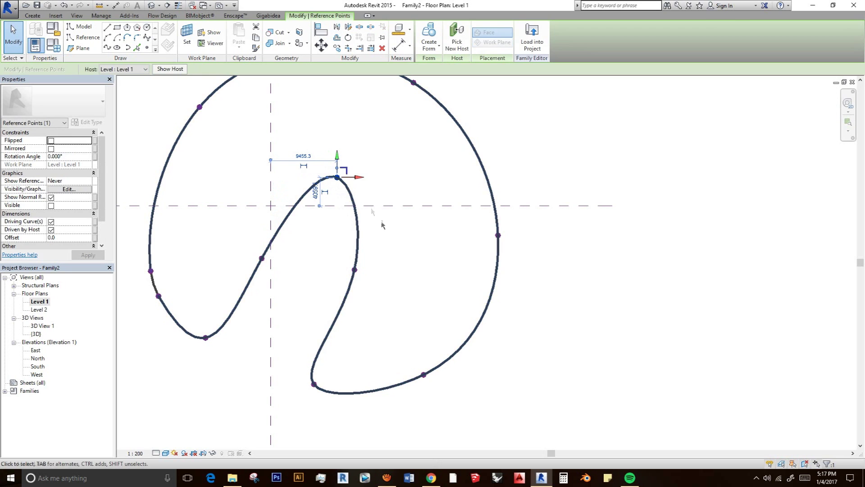
click(384, 251)
click(354, 270)
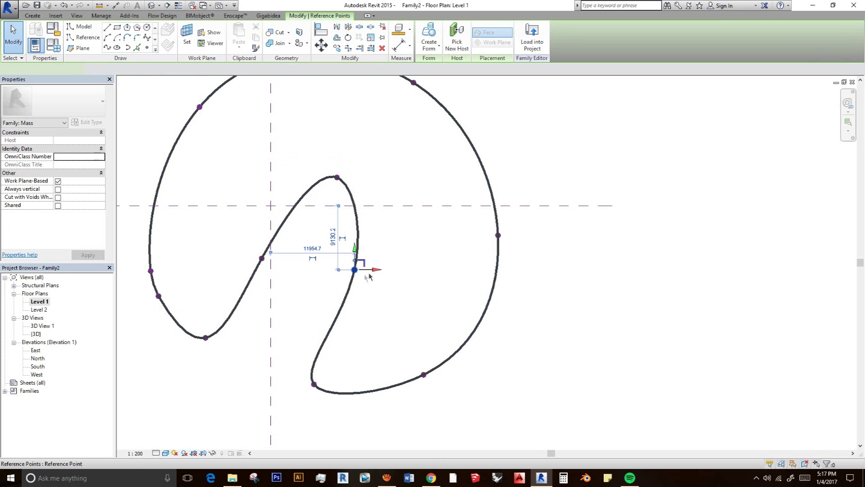
drag(377, 270, 399, 272)
scroll(425, 280, down, 2)
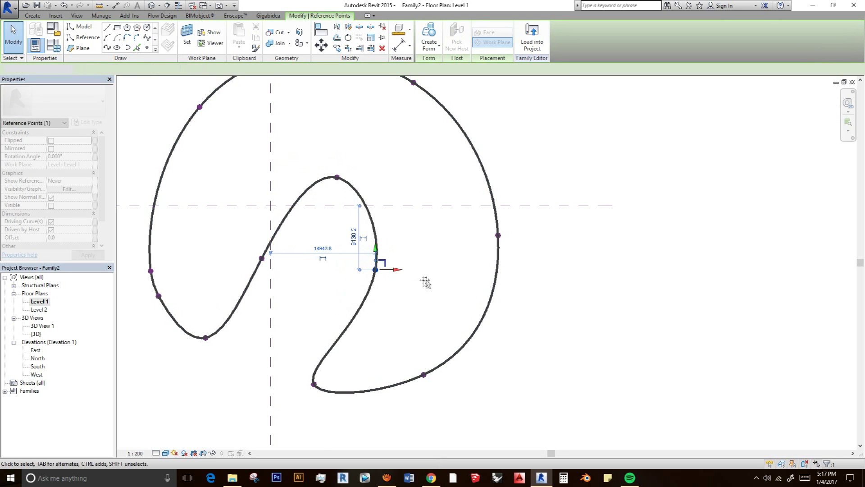
click(412, 284)
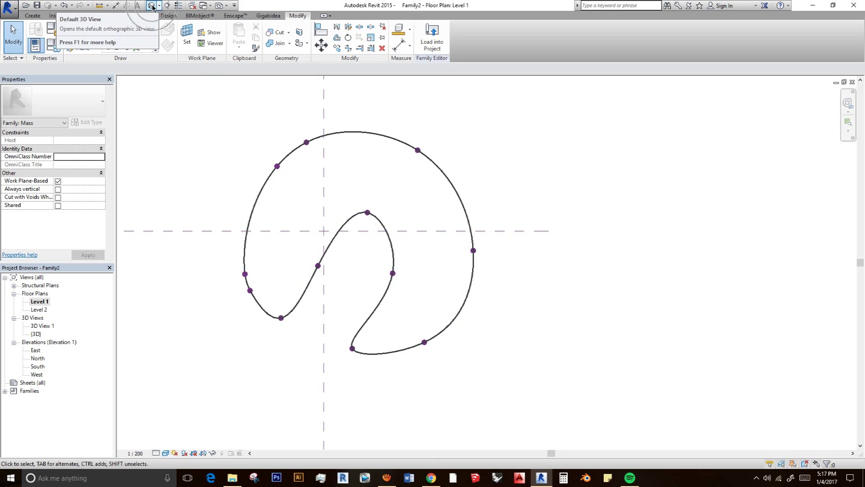
- Switch to the default 3D view, orbit to a low side angle, and select the closed curve
click(153, 6)
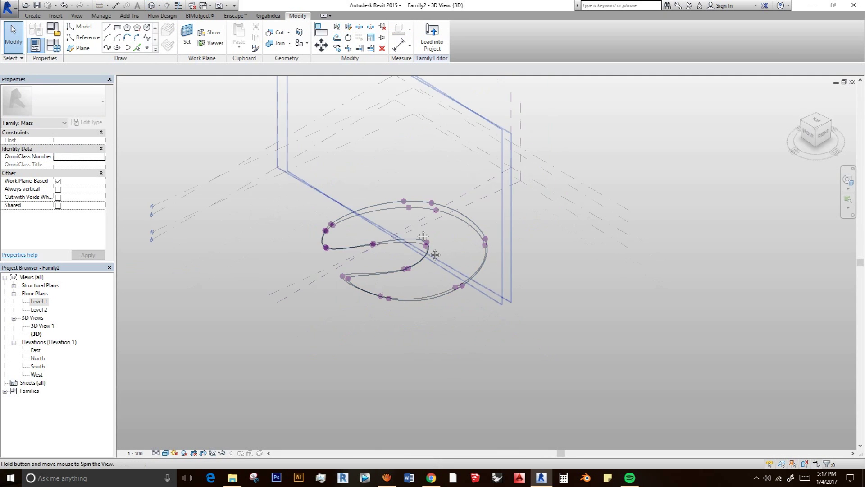
shift+middle_drag(423, 235, 444, 251)
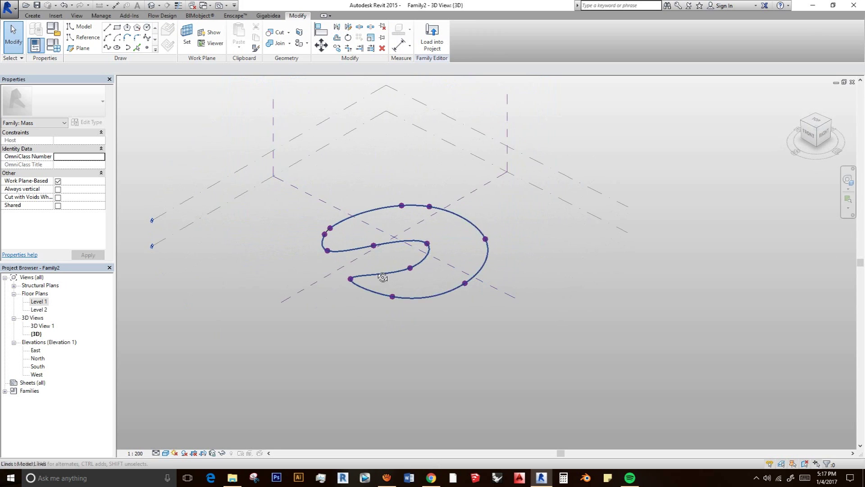
scroll(383, 273, up, 2)
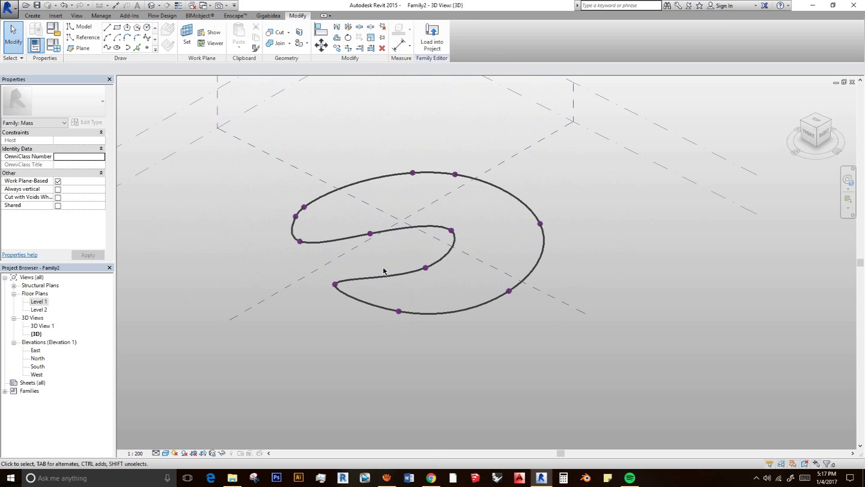
middle_drag(437, 264, 411, 286)
click(411, 285)
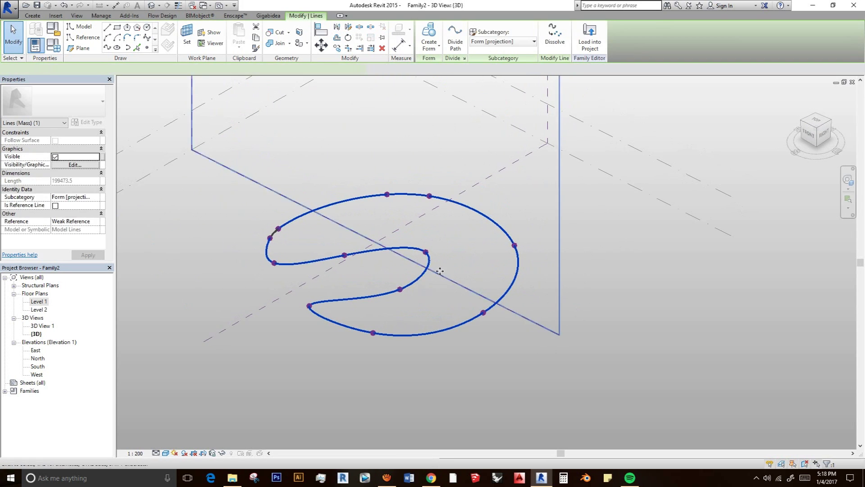
- Select the whole loop and Paste Aligned it onto Level 2, stacking a copy above
ctrl+click(276, 238)
middle_drag(419, 242, 402, 252)
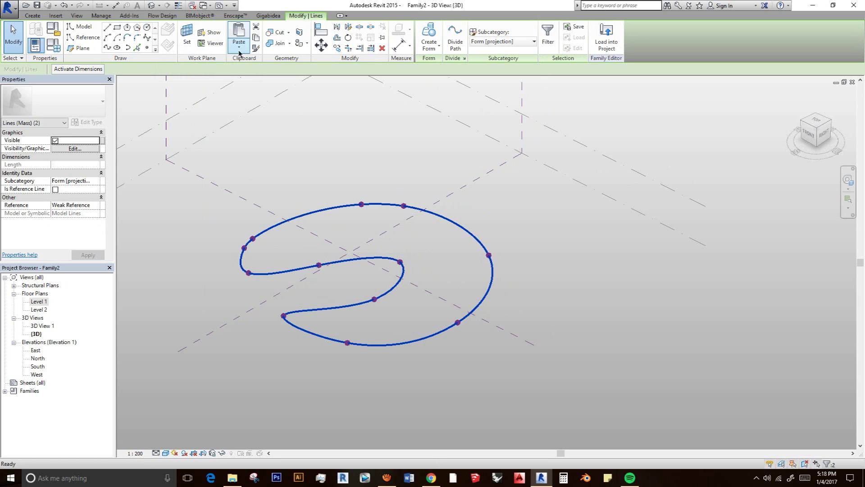
click(239, 49)
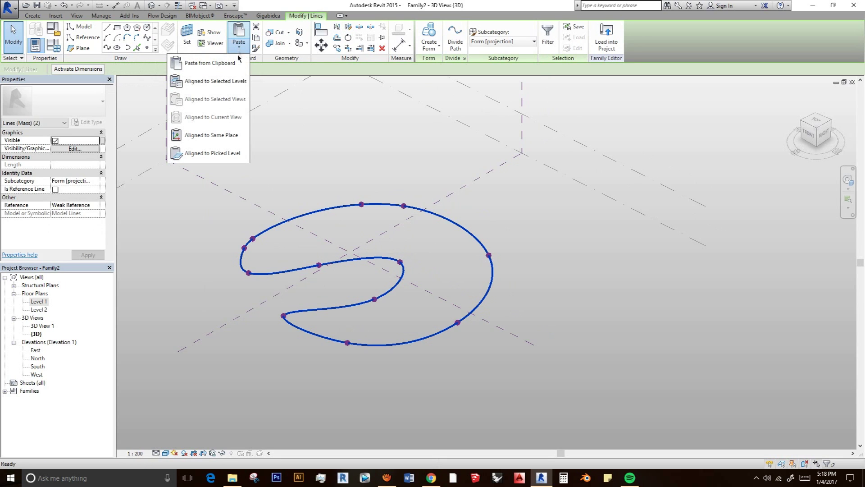
click(228, 83)
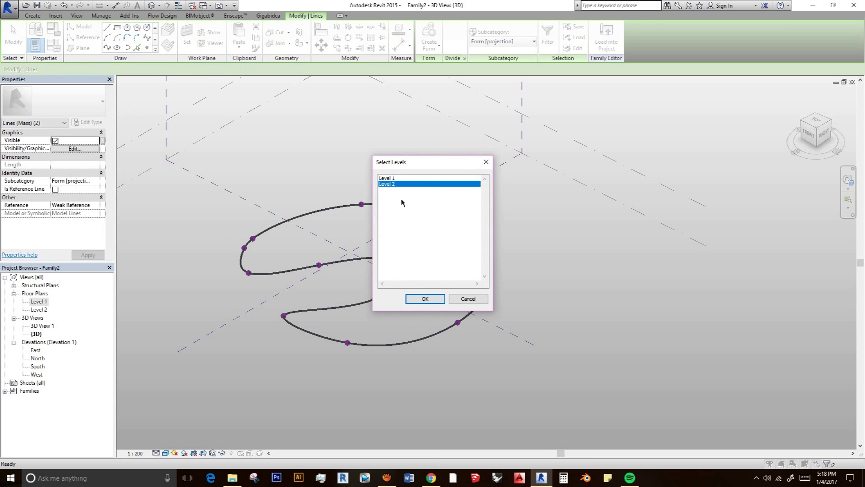
click(432, 300)
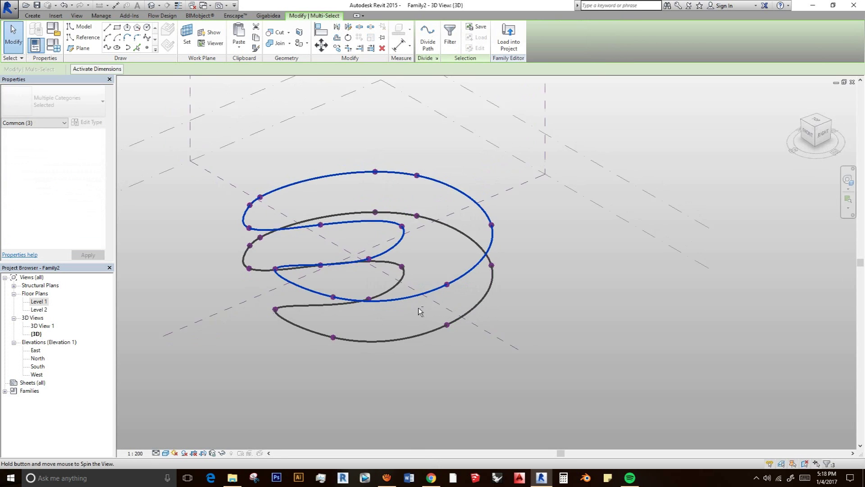
shift+middle_drag(418, 311, 473, 255)
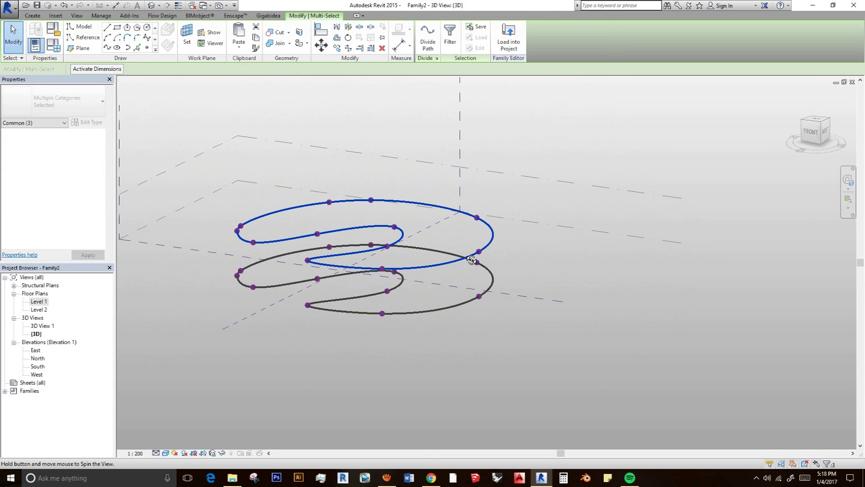
click(409, 315)
- Ctrl-select all four curve segments of both stacked loops and create a Solid Form
click(539, 247)
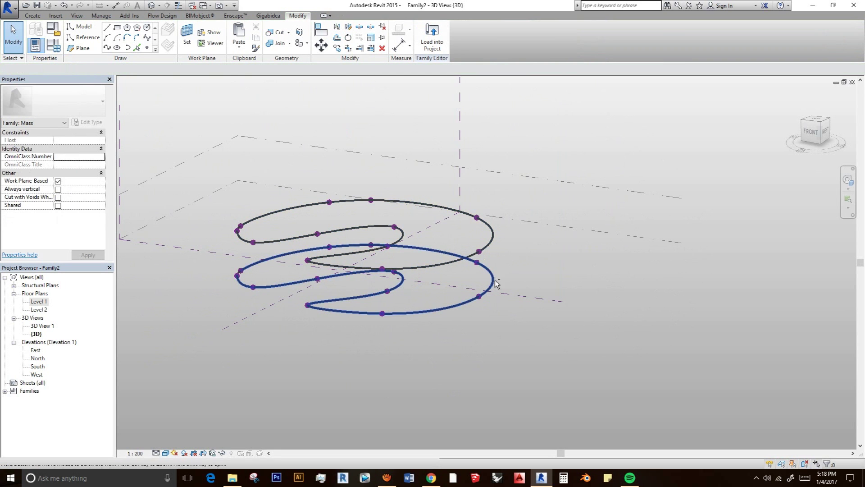
shift+middle_drag(495, 283, 444, 395)
scroll(440, 377, down, 1)
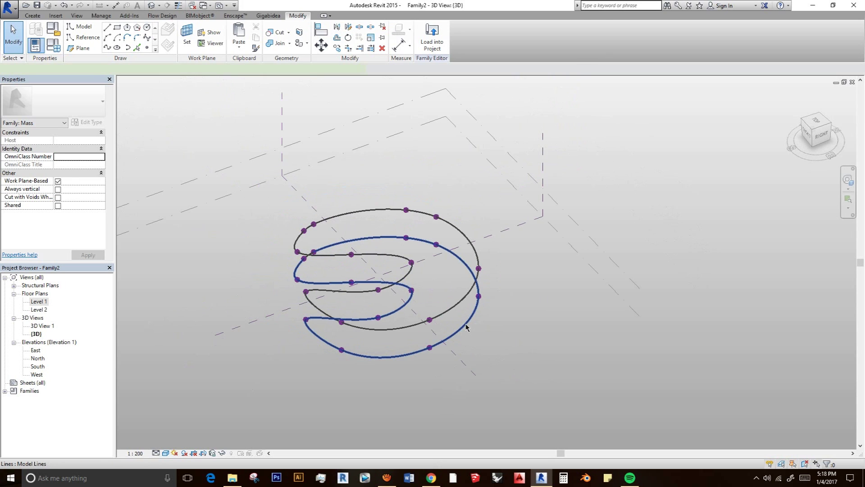
click(359, 319)
scroll(306, 263, up, 5)
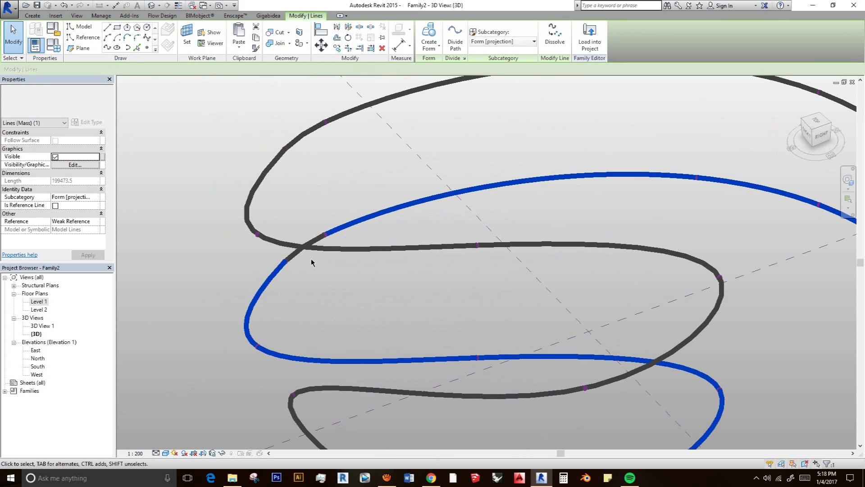
ctrl+click(385, 249)
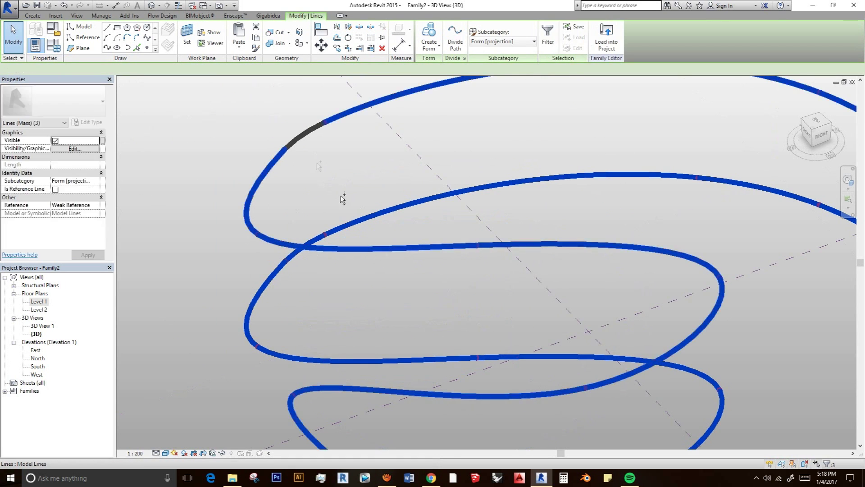
ctrl+click(304, 133)
ctrl+click(427, 246)
scroll(427, 242, down, 5)
shift+middle_drag(496, 198, 521, 208)
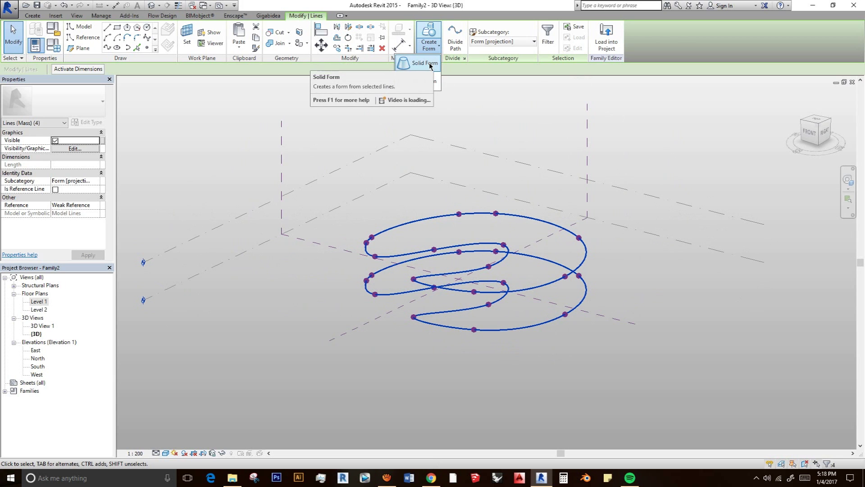
click(429, 64)
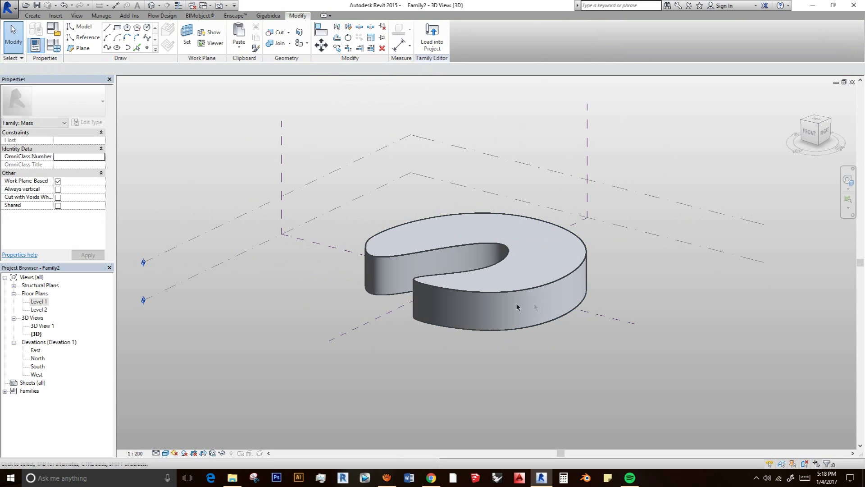
- Select the crescent extrusion's curved surface and Dissolve it back into the two stacked loops
shift+middle_drag(517, 307, 484, 342)
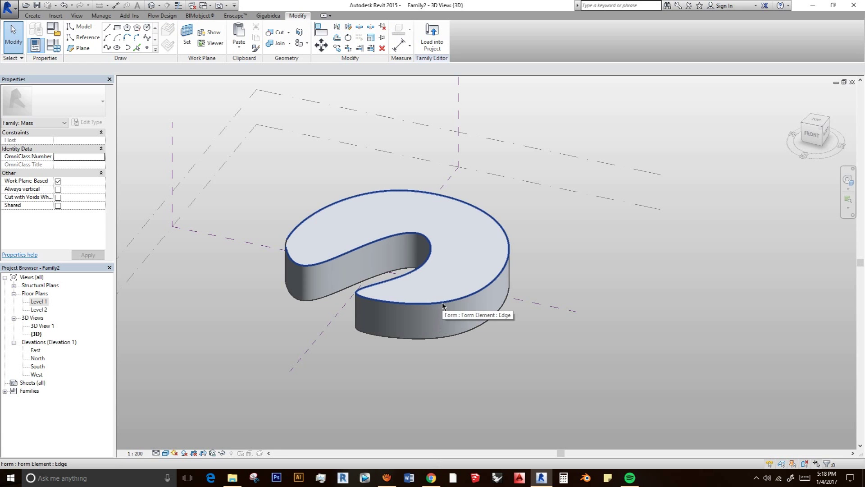
mouse_move(443, 306)
shift+middle_down()
mouse_move(452, 241)
mouse_move(522, 232)
mouse_move(433, 293)
mouse_move(428, 308)
shift+middle_up()
click(424, 301)
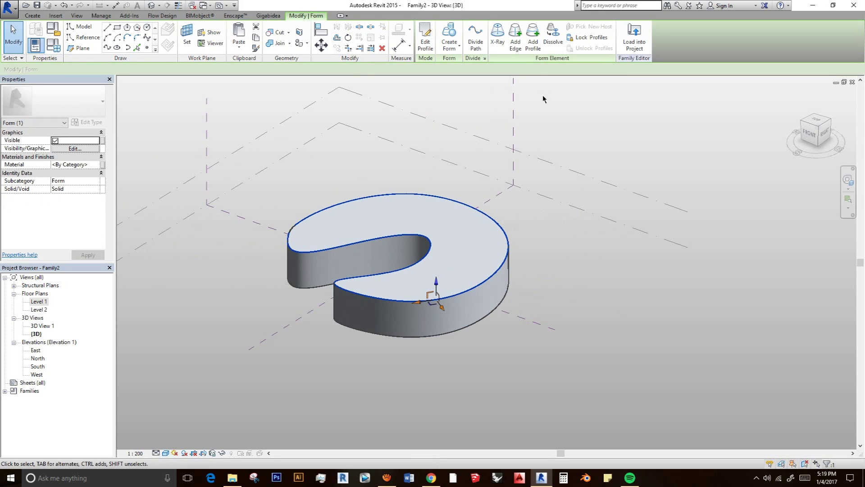
click(575, 234)
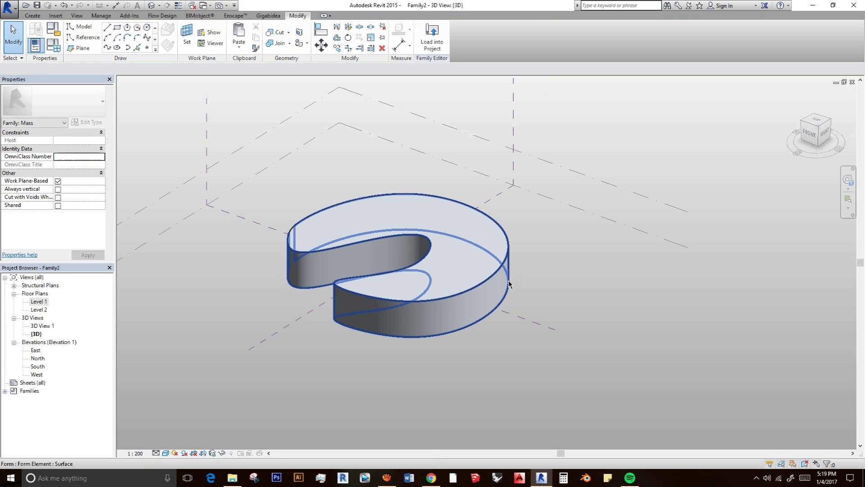
click(509, 284)
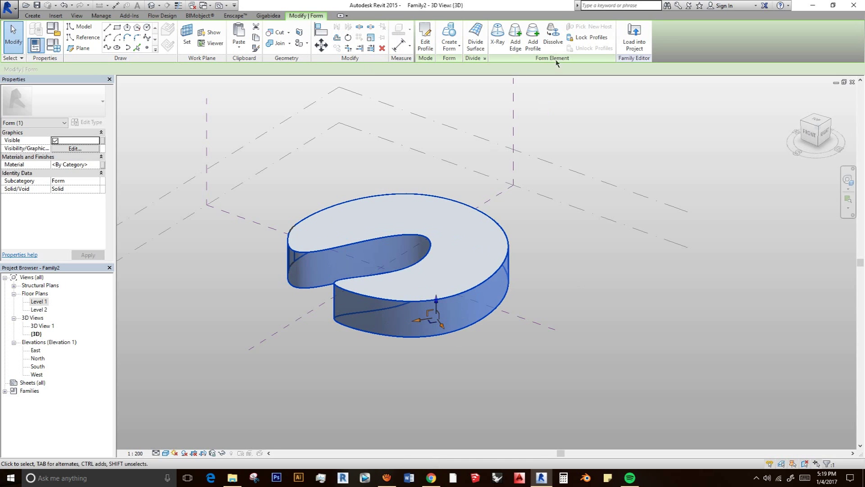
click(554, 43)
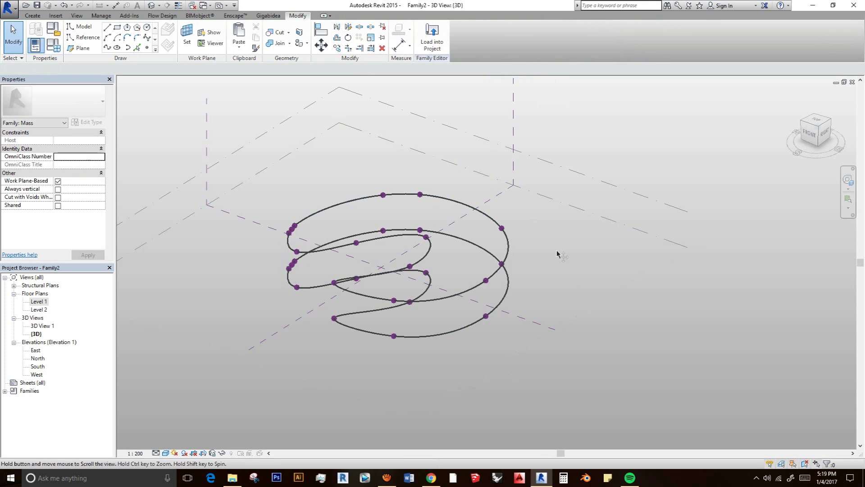
- Select both segments of the upper profile curve and orbit higher so the curves spread apart
shift+middle_drag(564, 255, 566, 293)
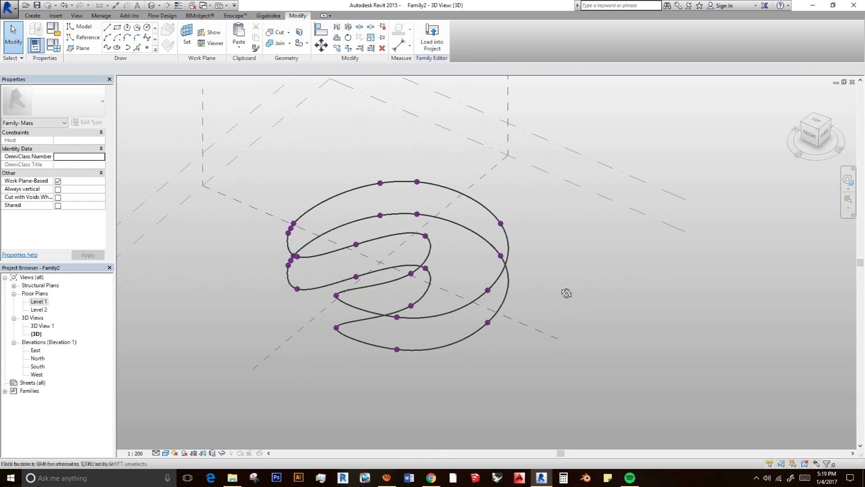
click(508, 246)
scroll(289, 230, up, 5)
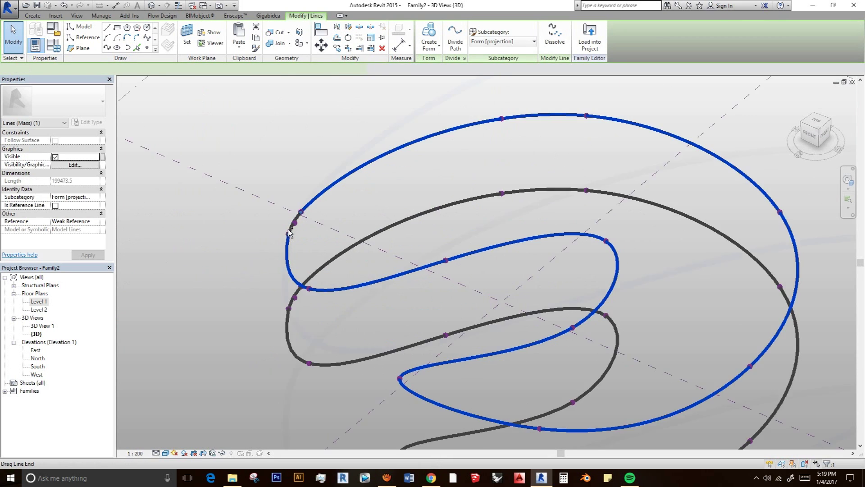
scroll(289, 230, up, 2)
ctrl+click(300, 220)
scroll(366, 226, down, 6)
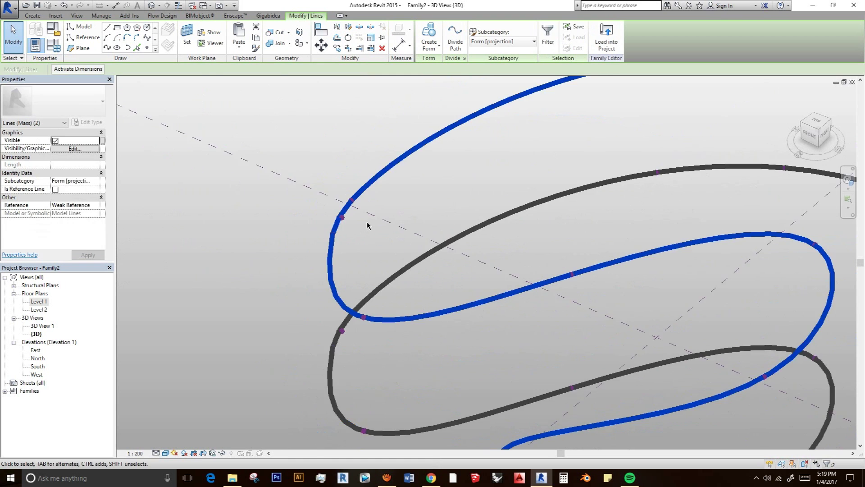
shift+middle_drag(363, 246, 444, 178)
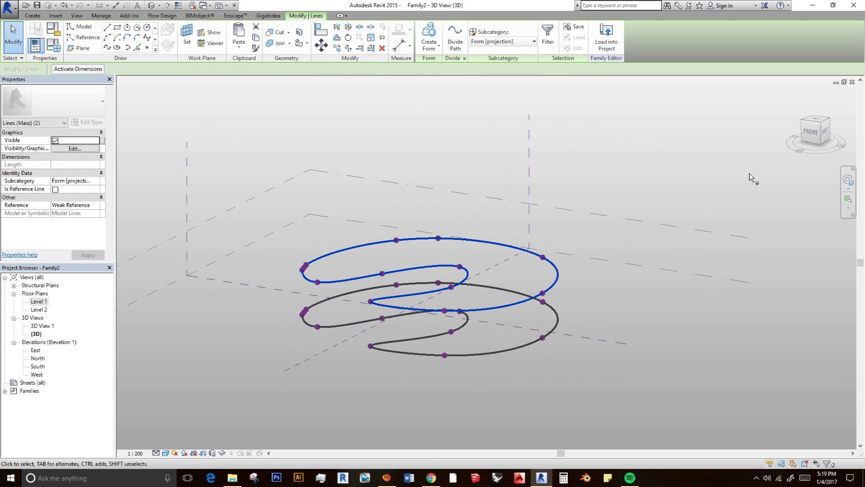
shift+middle_drag(751, 175, 766, 239)
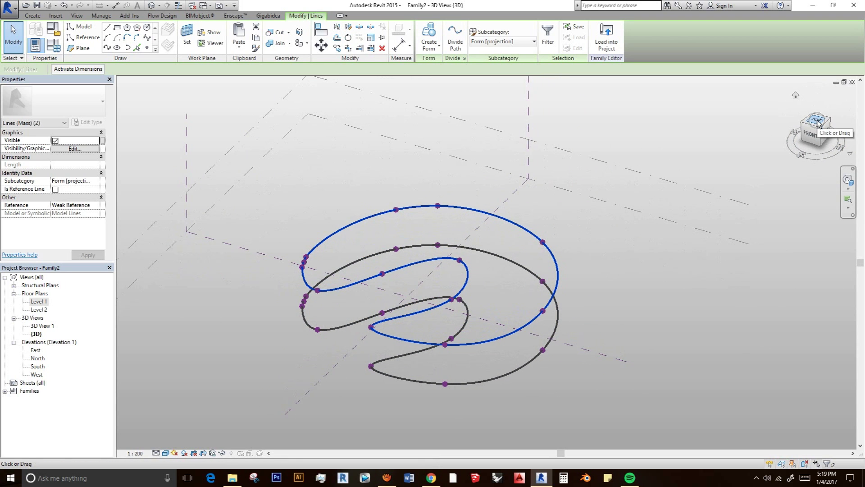
- From the top view, rotate the upper profile curve 45° with RO, then deselect it
click(818, 121)
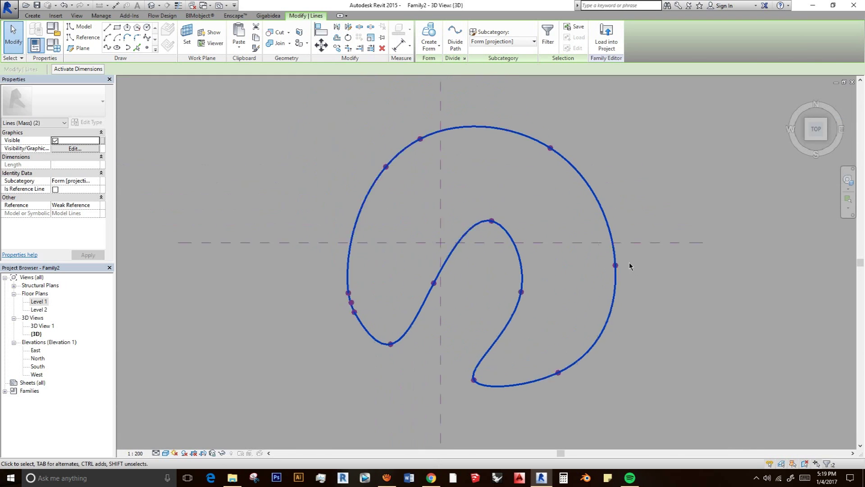
key(r)
key(o)
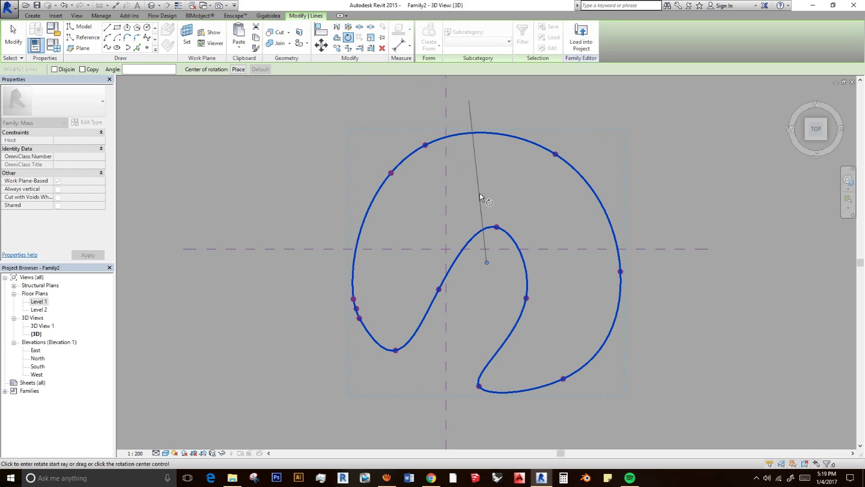
click(490, 182)
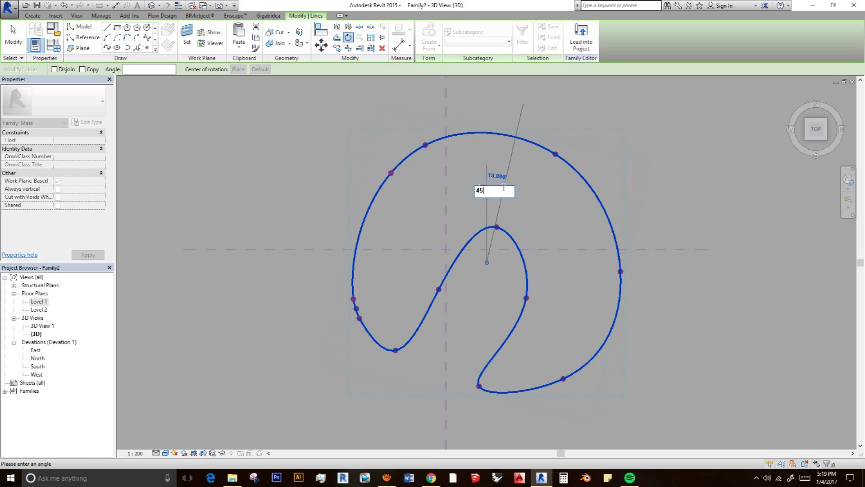
key(Return)
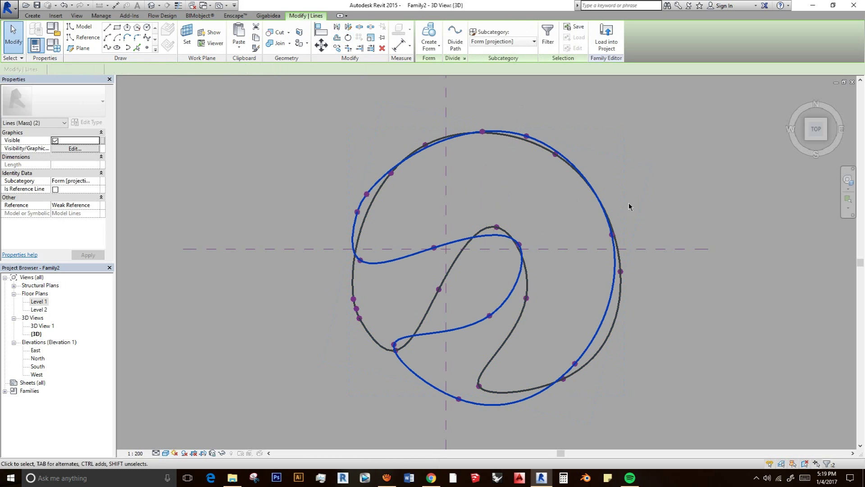
click(629, 207)
shift+middle_drag(630, 207, 517, 354)
- Select the lower loop, the upper loop and its short top segment, then make a Solid Form
click(478, 342)
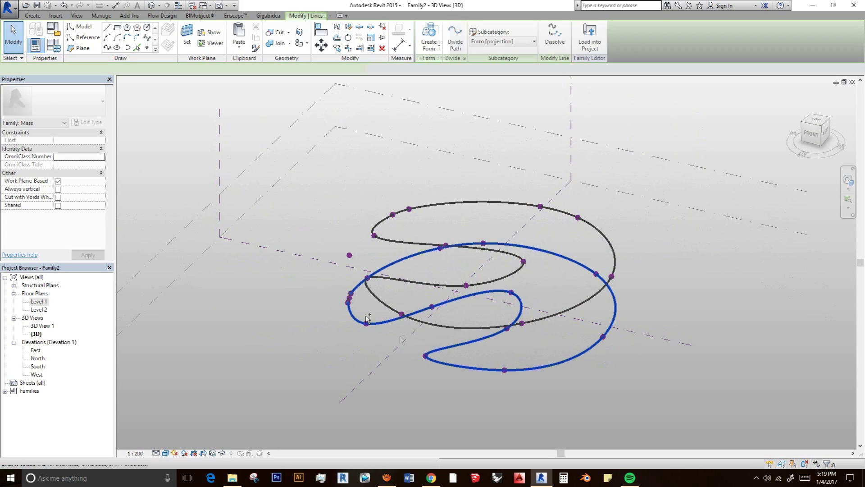
scroll(348, 296, up, 5)
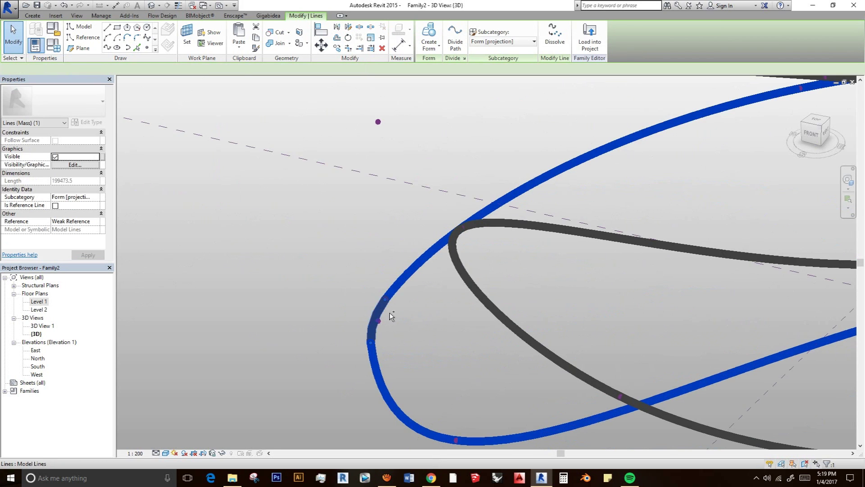
scroll(474, 331, down, 5)
ctrl+click(469, 350)
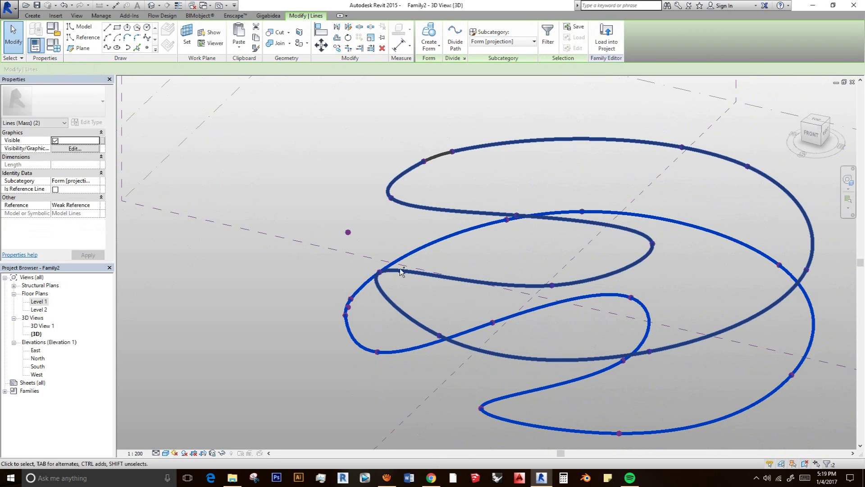
scroll(442, 156, up, 4)
ctrl+click(441, 157)
scroll(503, 232, down, 5)
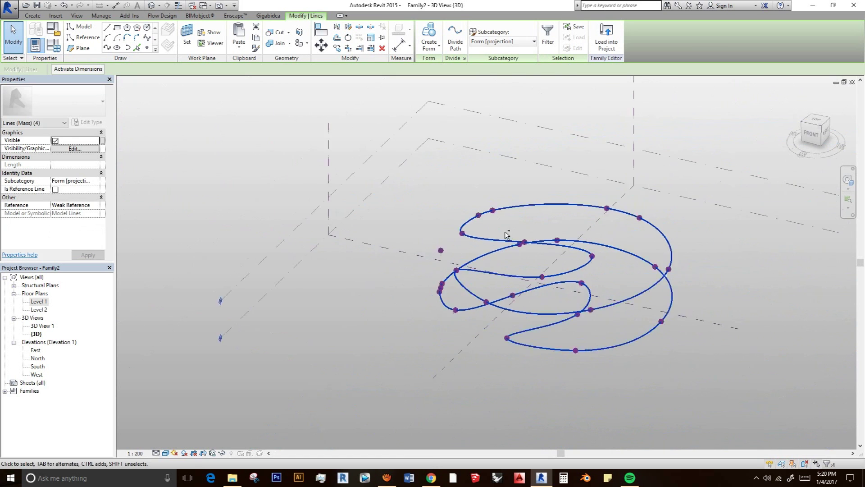
shift+middle_drag(512, 231, 472, 274)
click(433, 64)
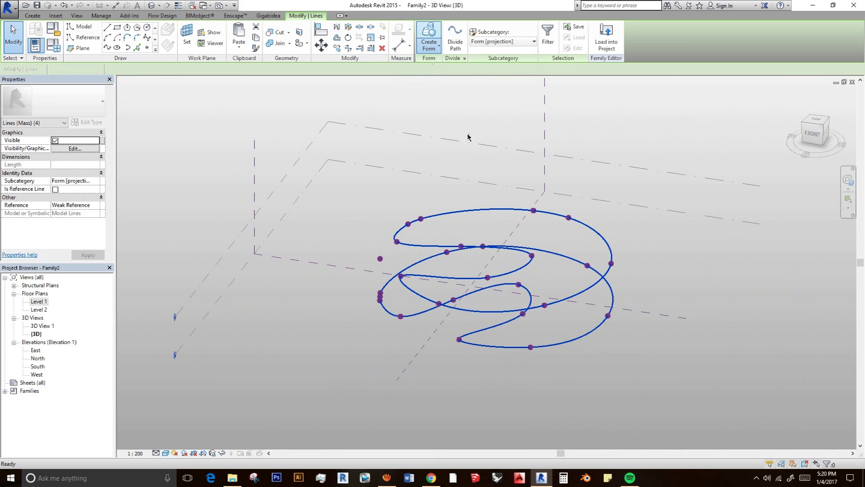
shift+middle_drag(646, 260, 521, 344)
click(515, 292)
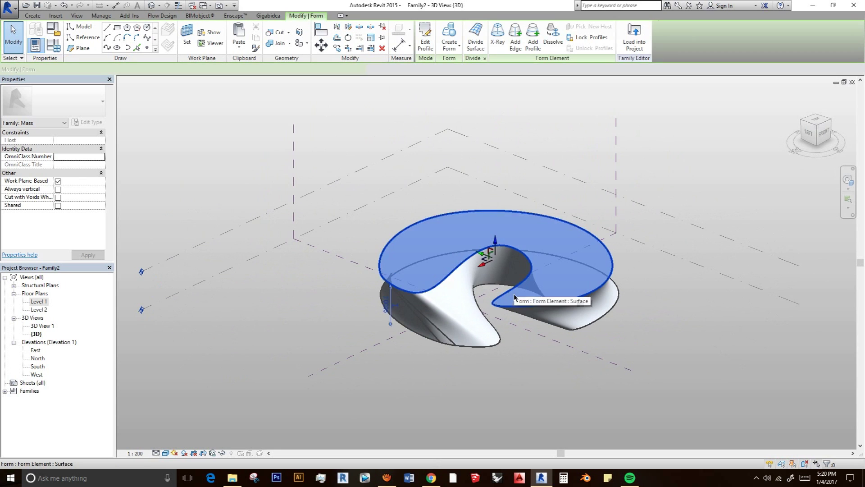
shift+middle_drag(515, 292, 460, 266)
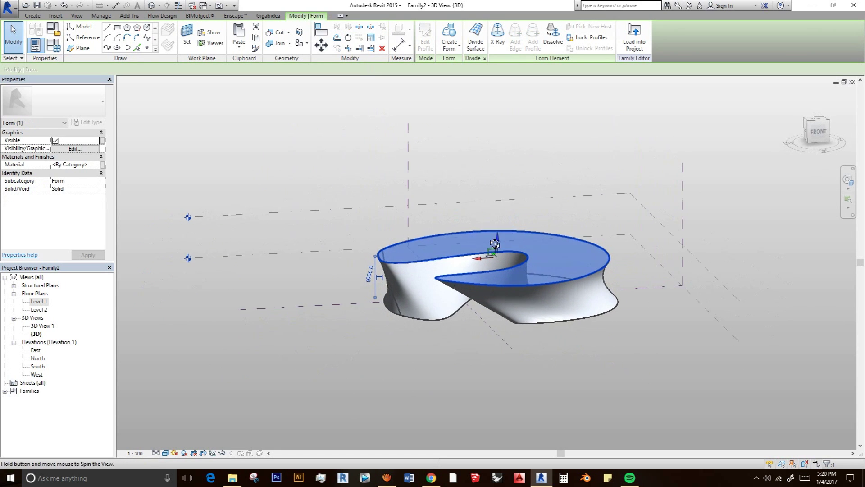
scroll(503, 249, up, 2)
shift+middle_drag(504, 247, 543, 243)
click(551, 191)
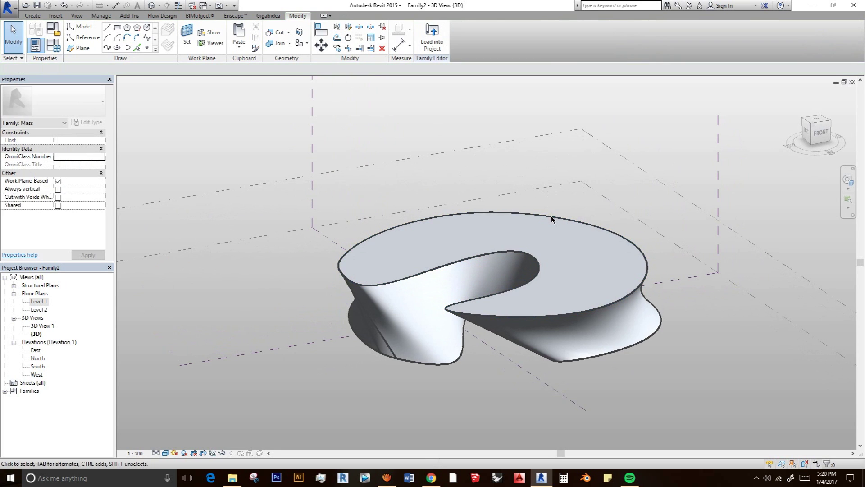
click(551, 219)
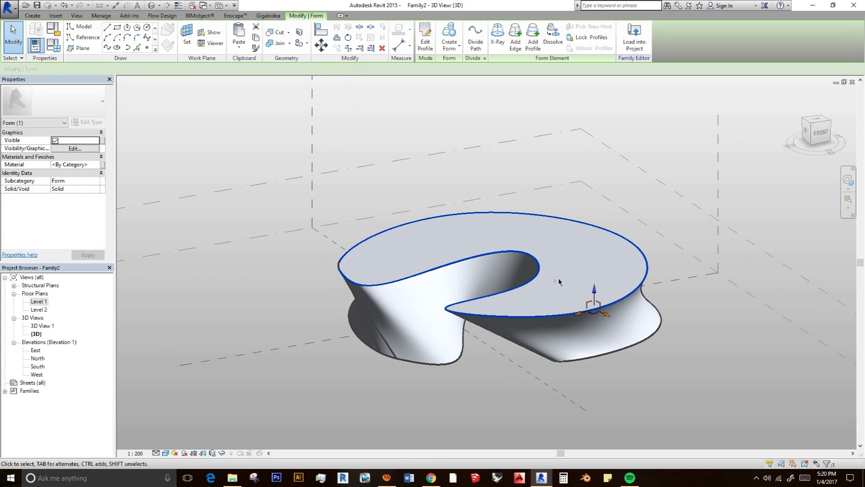
drag(595, 272, 593, 279)
shift+middle_drag(593, 279, 402, 354)
click(401, 354)
shift+middle_drag(473, 319, 642, 311)
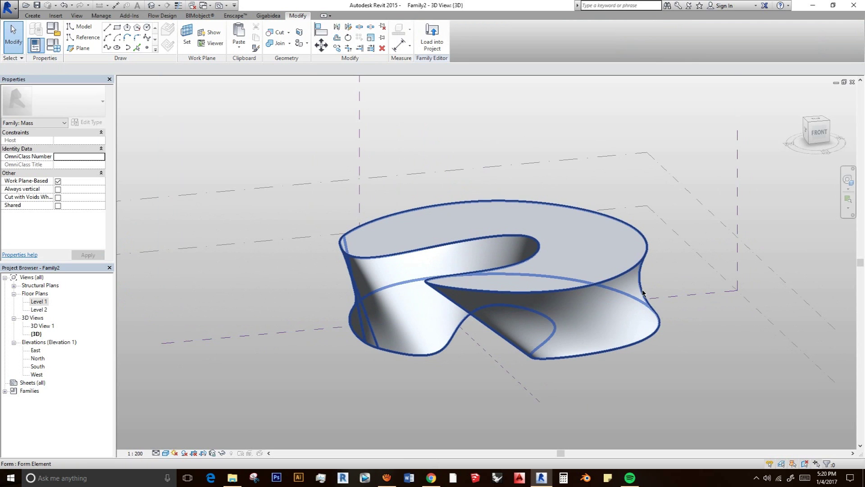
click(490, 329)
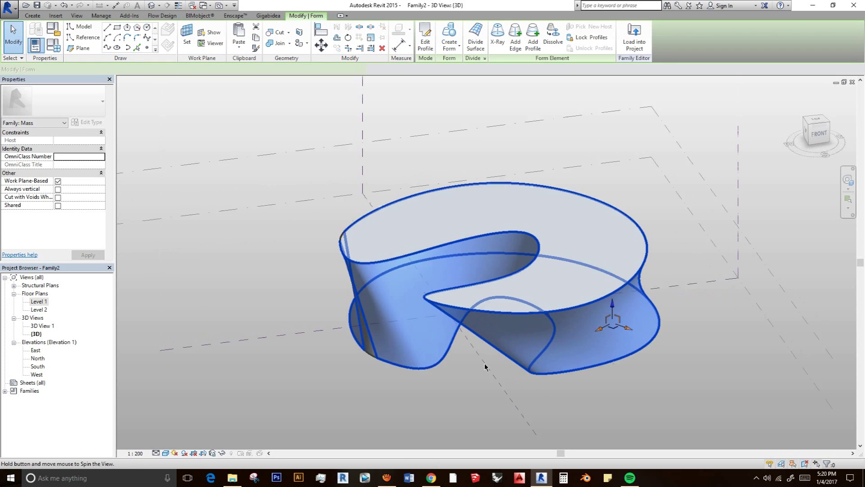
shift+middle_drag(489, 329, 671, 286)
click(581, 395)
shift+middle_drag(580, 395, 401, 360)
click(516, 378)
click(367, 406)
key(Escape)
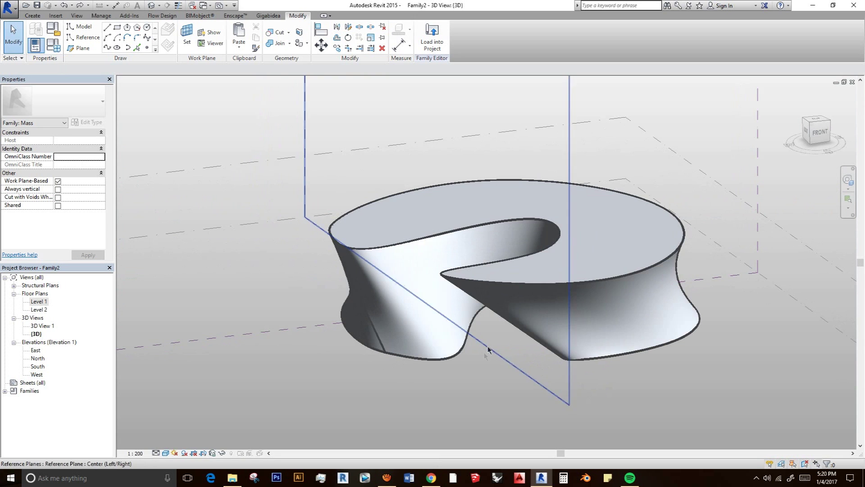
shift+middle_drag(484, 356, 451, 322)
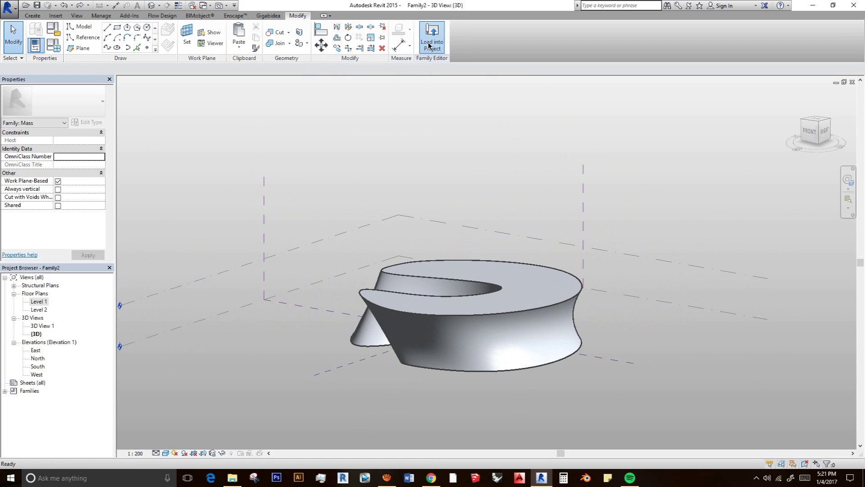
- Load the Family2 mass family into Project1
click(429, 46)
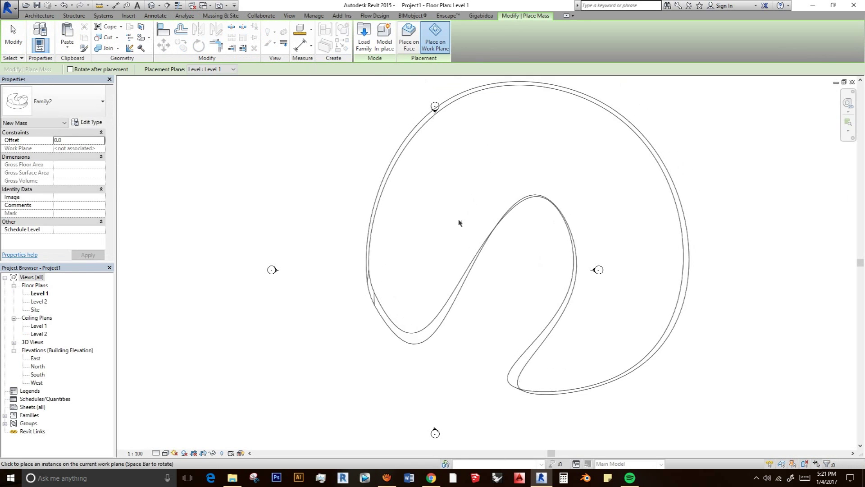
- Place one Family2 mass instance on the Level 1 plan and end the placement
scroll(389, 252, down, 2)
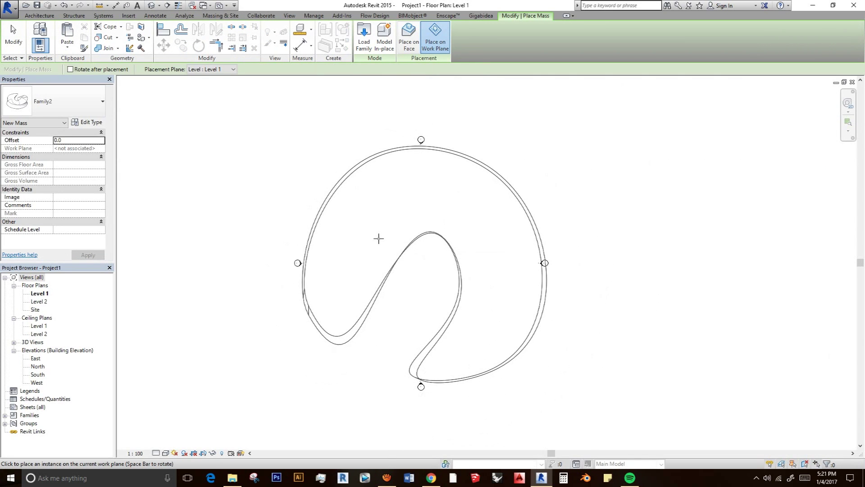
click(379, 239)
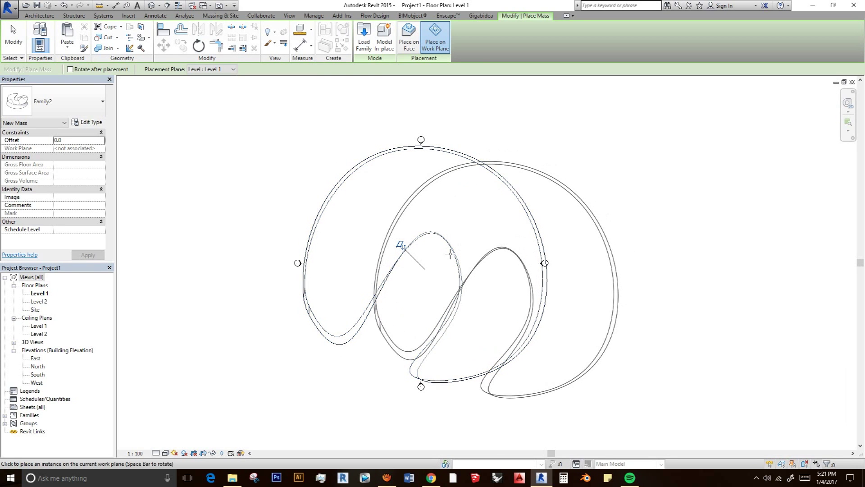
key(Escape)
key(Escape)
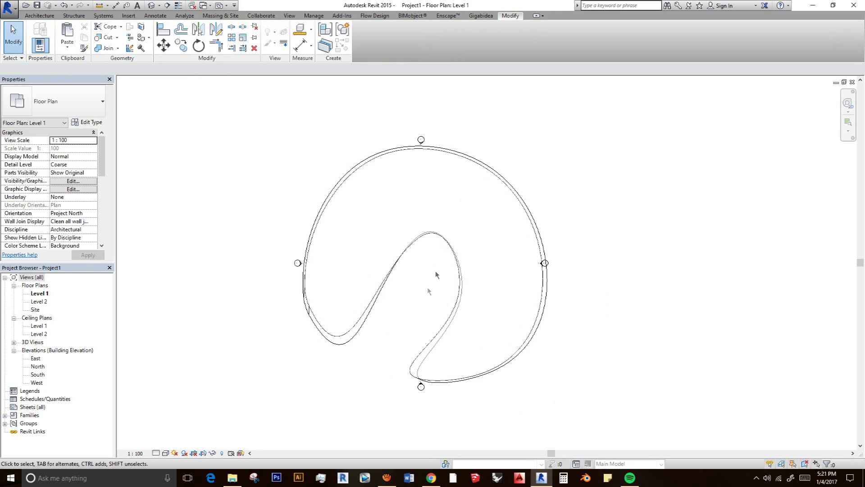
middle_drag(428, 293, 429, 313)
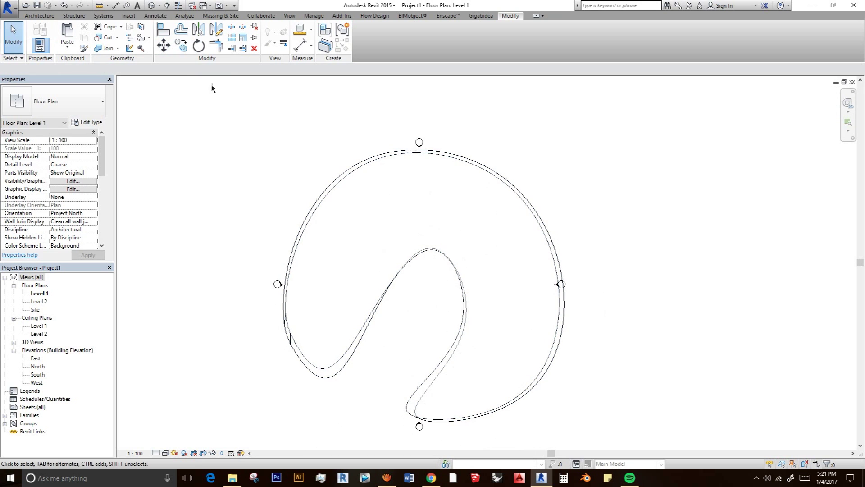
- Show the placed Family2 mass in the default 3D view and select it
click(152, 5)
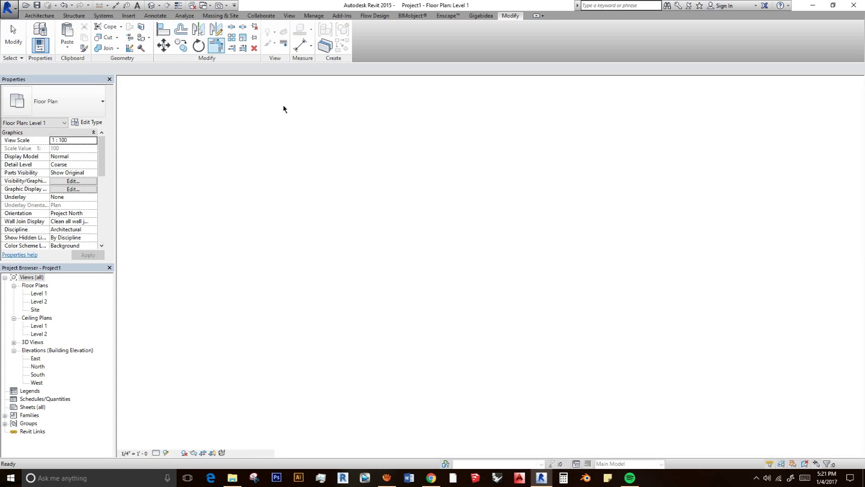
scroll(454, 248, down, 3)
shift+middle_drag(454, 248, 672, 378)
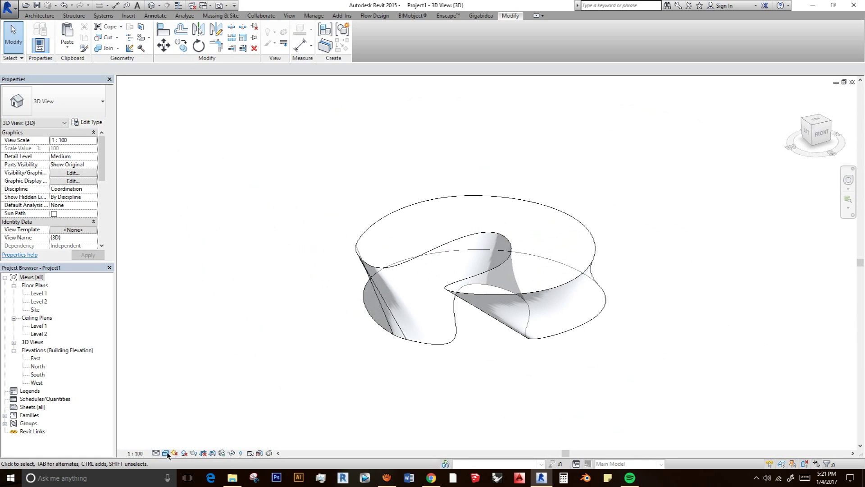
scroll(556, 337, up, 2)
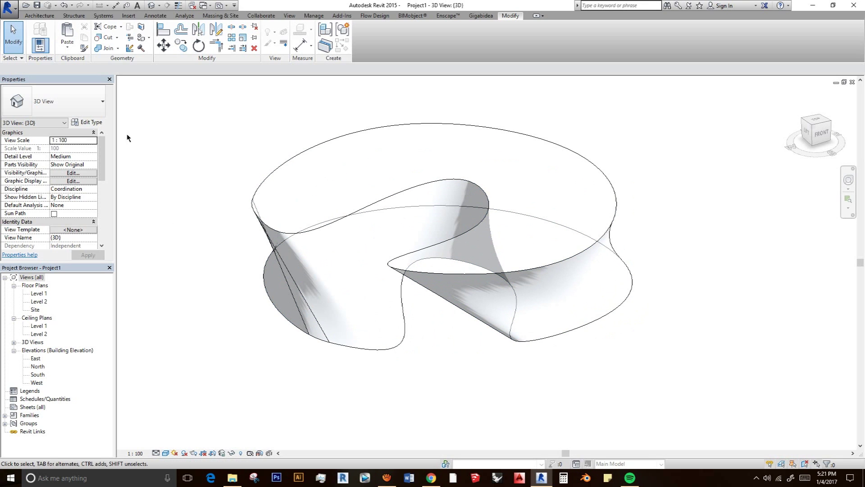
click(440, 274)
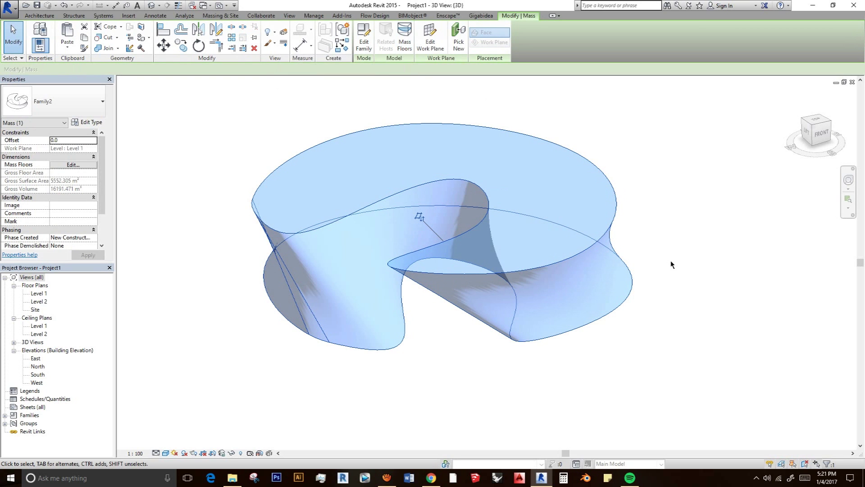
shift+middle_drag(670, 271, 528, 230)
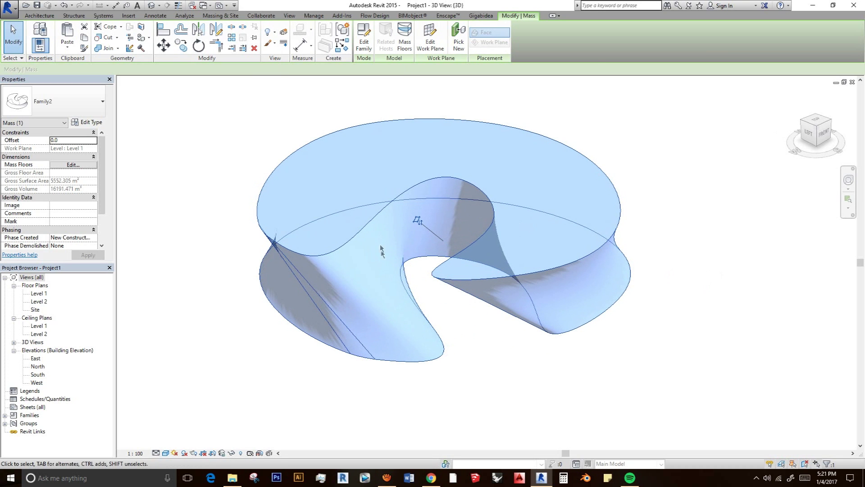
click(214, 17)
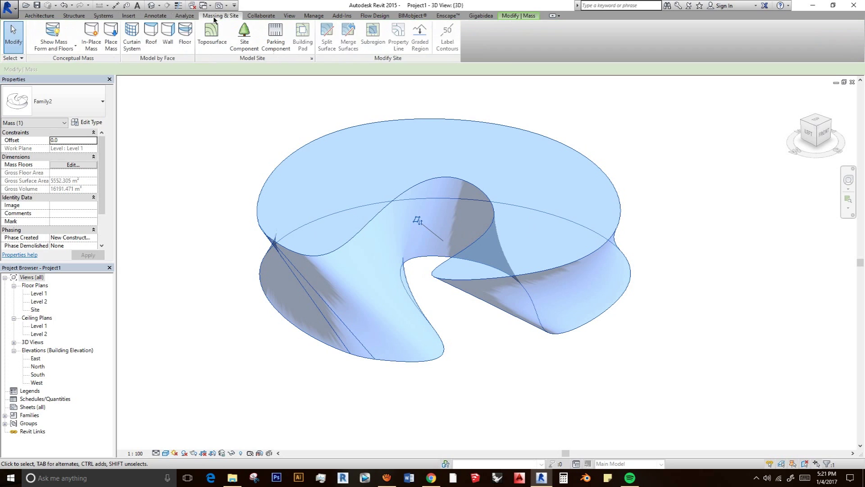
- Apply a 1500 x 3000mm curtain system to the picked mass face and finish the command
click(131, 36)
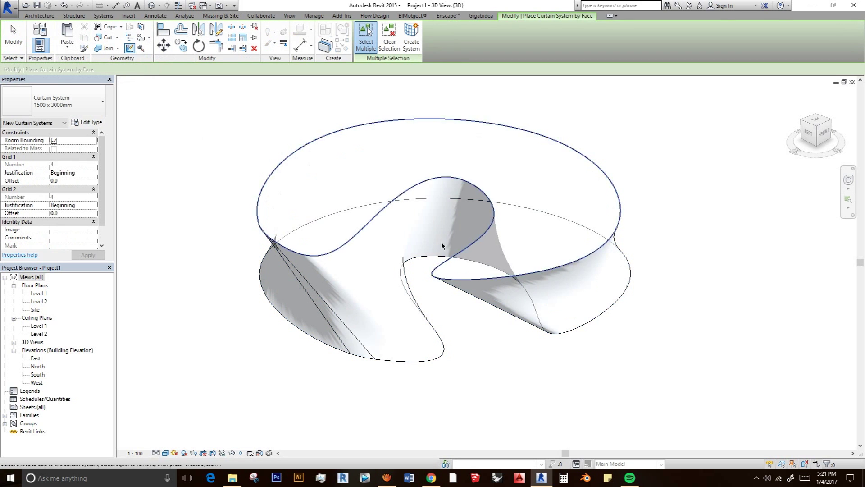
shift+middle_drag(534, 304, 522, 218)
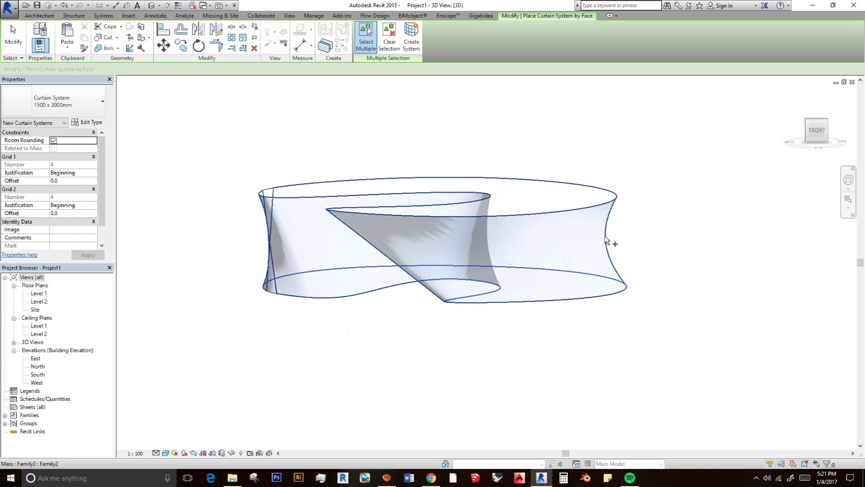
click(604, 236)
shift+middle_drag(651, 229, 632, 304)
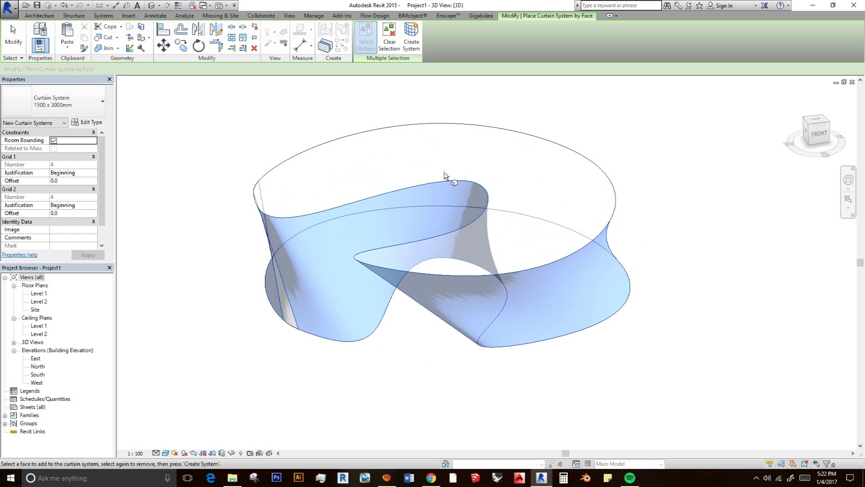
click(415, 32)
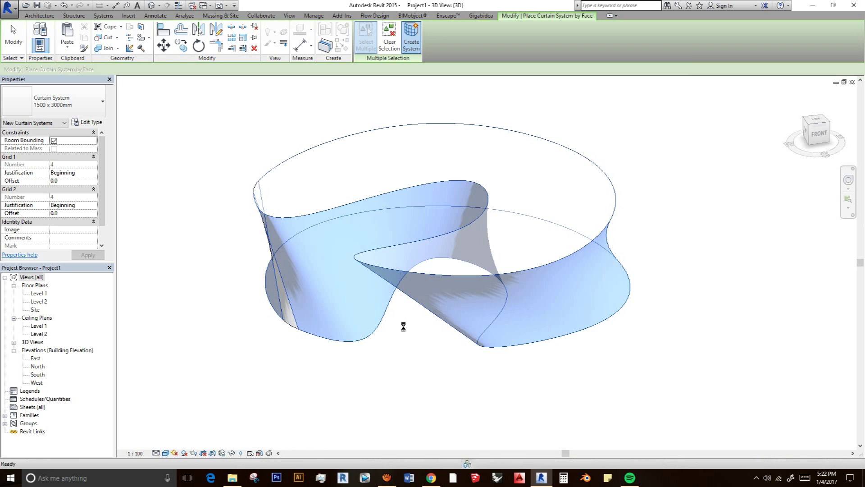
shift+middle_drag(403, 321, 690, 400)
shift+middle_drag(667, 355, 472, 344)
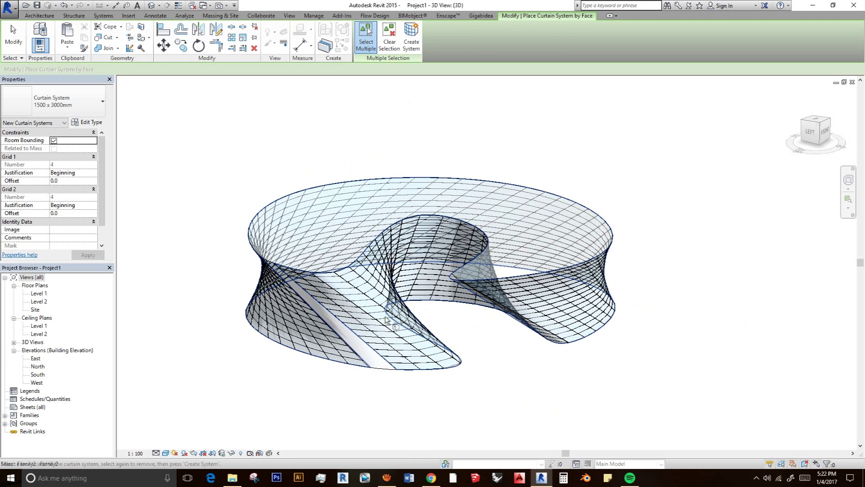
key(Escape)
key(Escape)
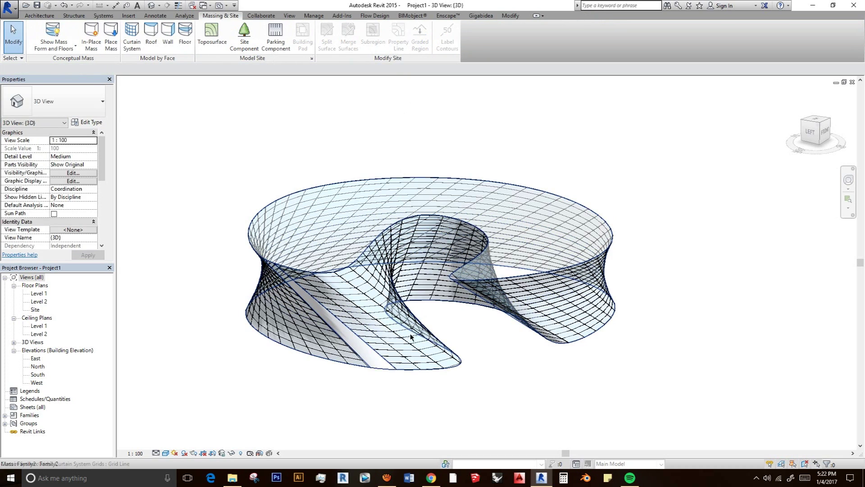
- Duplicate the selected curtain system's type as 'Glass 1500 x 3000mm'
click(449, 371)
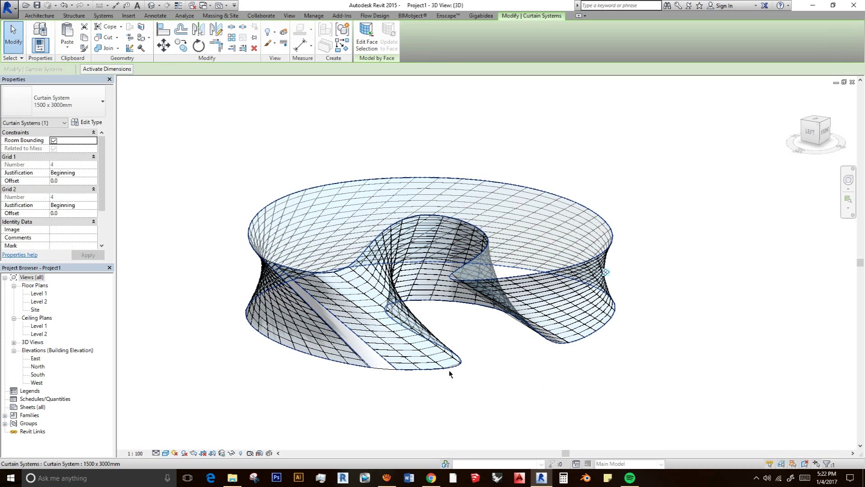
mouse_move(451, 361)
shift+middle_down()
mouse_move(481, 361)
mouse_move(504, 374)
shift+middle_up()
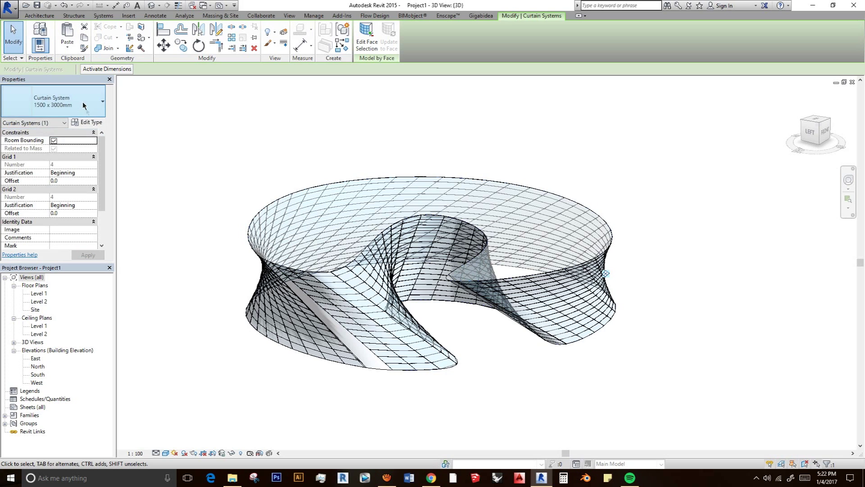
click(91, 122)
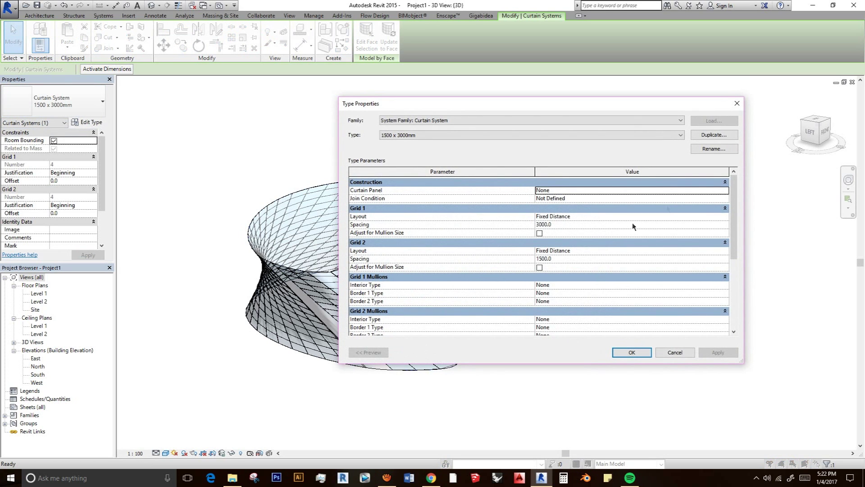
click(715, 135)
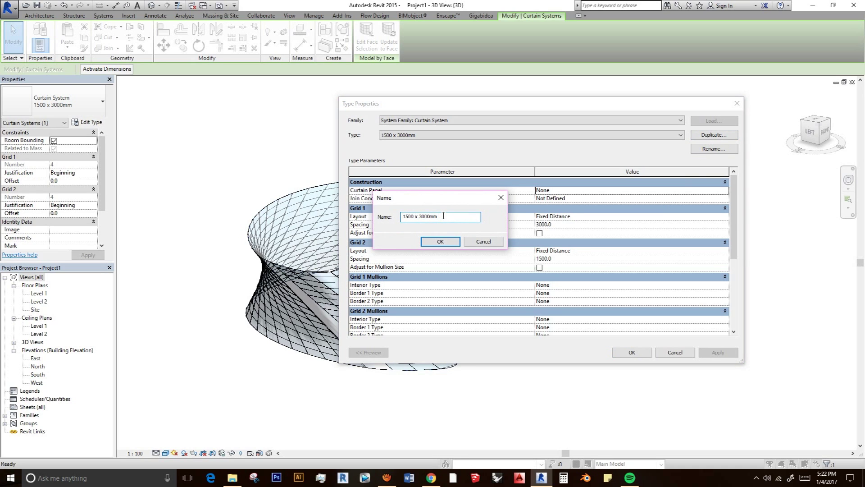
text(Glass)
click(449, 241)
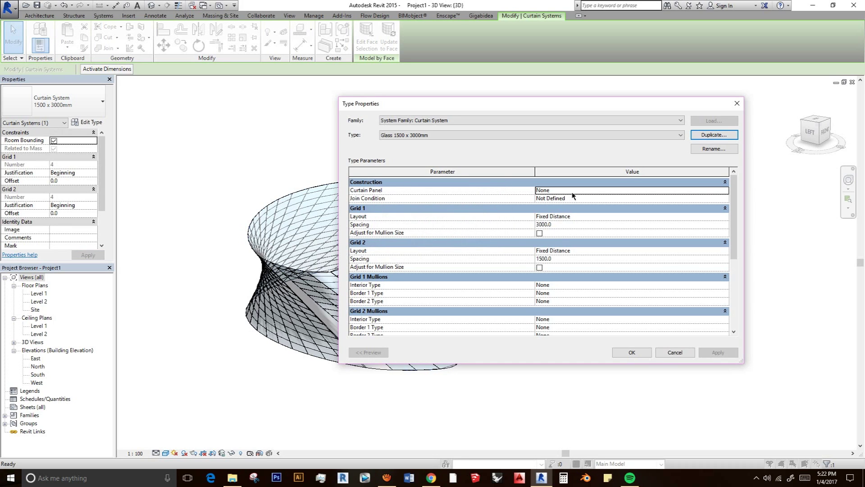
- Set Curtain Panel to System Panel : Glazed, leaving Join Condition at Not Defined
click(724, 193)
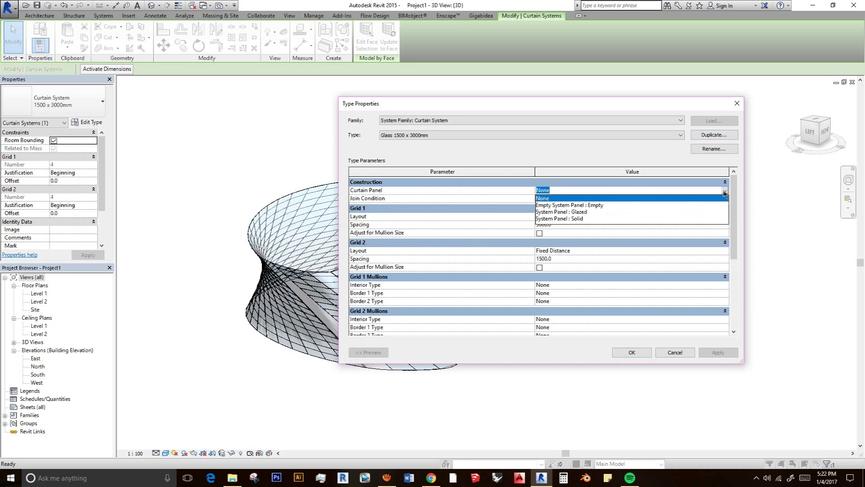
click(580, 212)
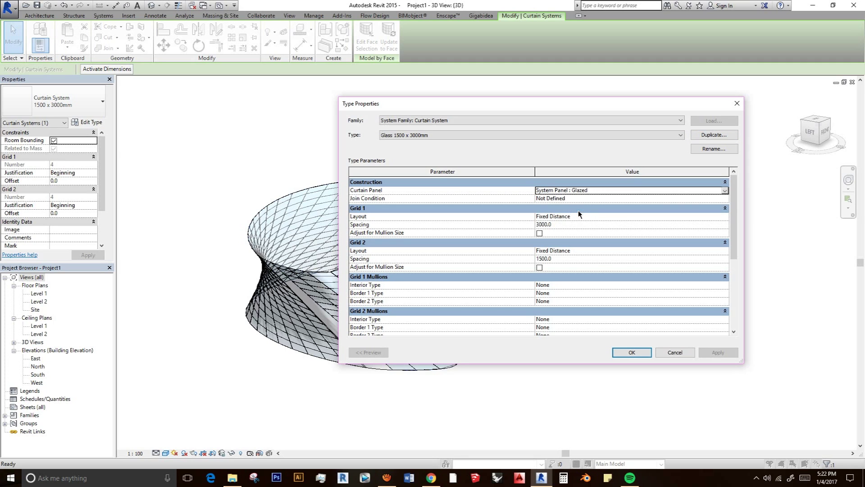
click(725, 199)
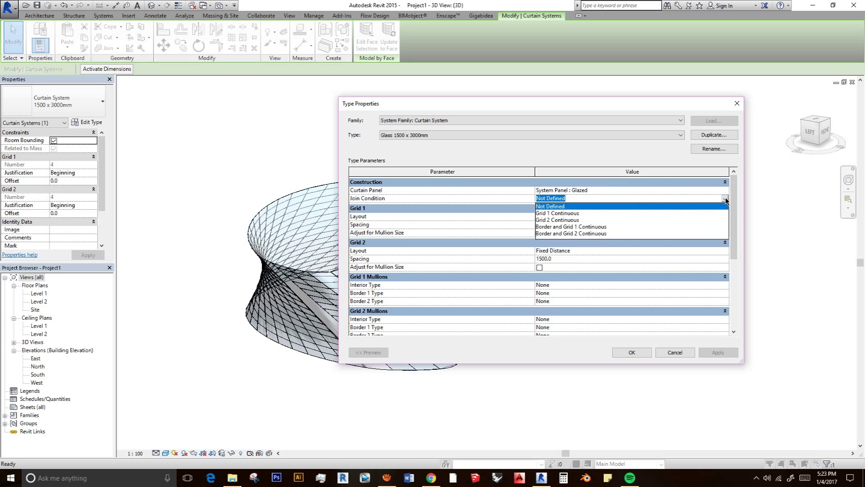
click(725, 200)
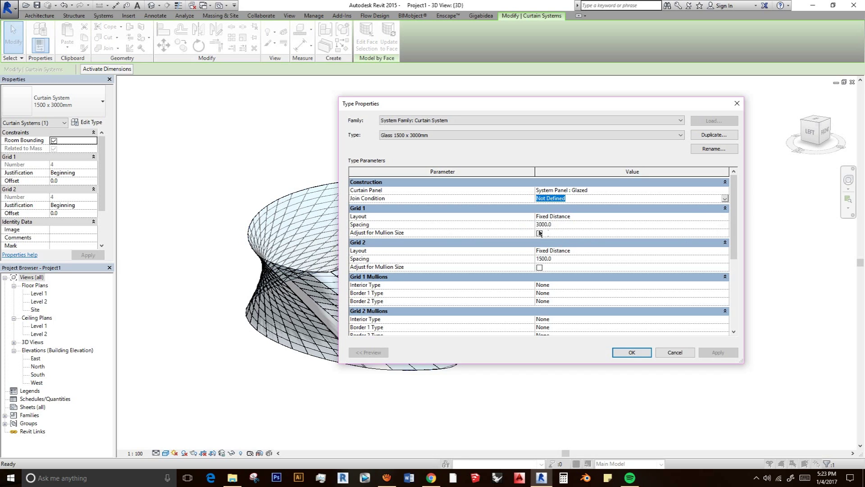
- Set Grid 1 and Grid 2 interior mullions to Circular Mullion : 50mm Radius
drag(734, 255, 734, 272)
click(727, 259)
click(725, 260)
click(585, 280)
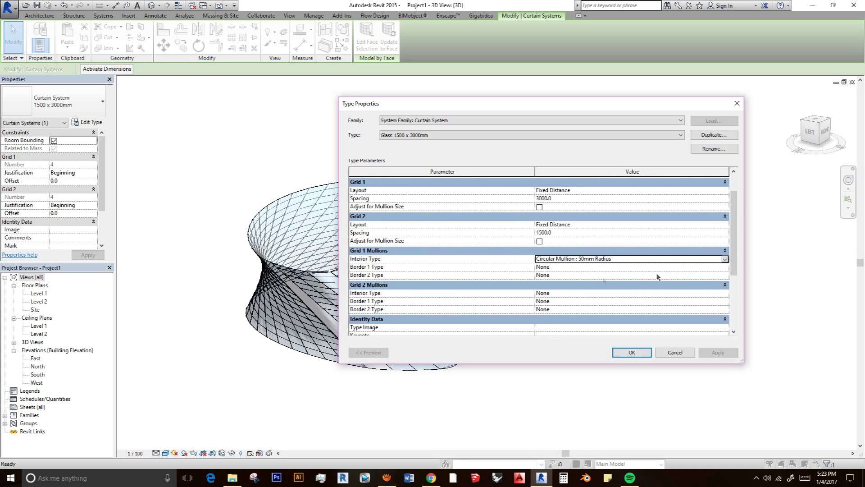
click(720, 294)
click(724, 293)
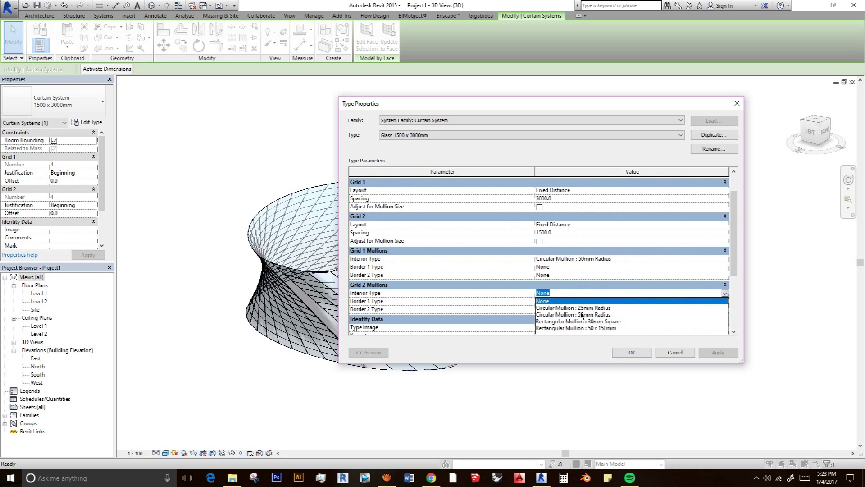
click(582, 314)
- Give Grid 1 Border 1 and Border 2 the Circular Mullion : 50mm Radius type
click(725, 269)
click(724, 267)
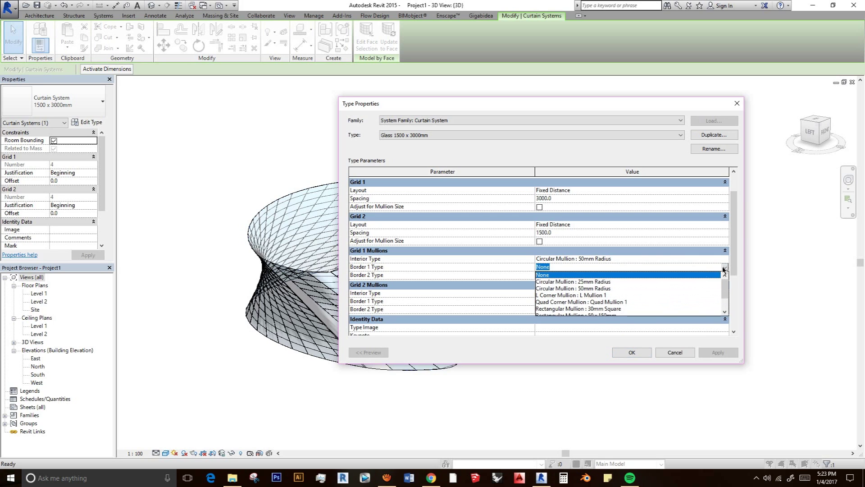
click(596, 289)
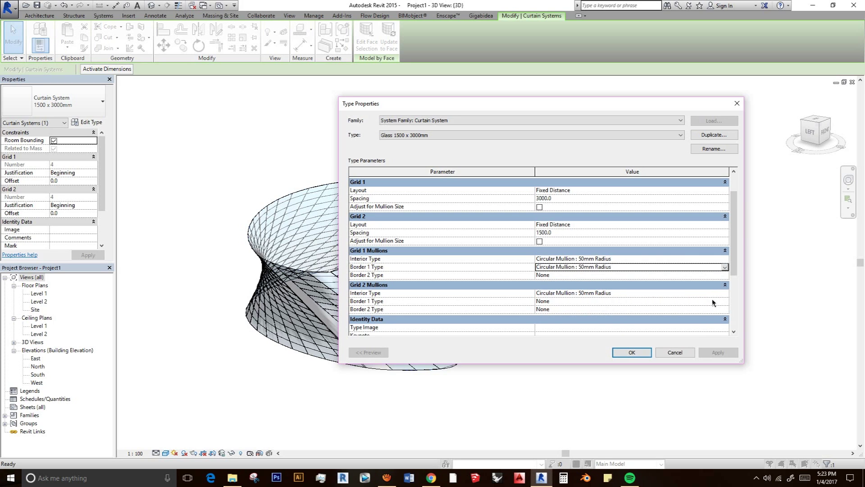
click(725, 275)
click(624, 297)
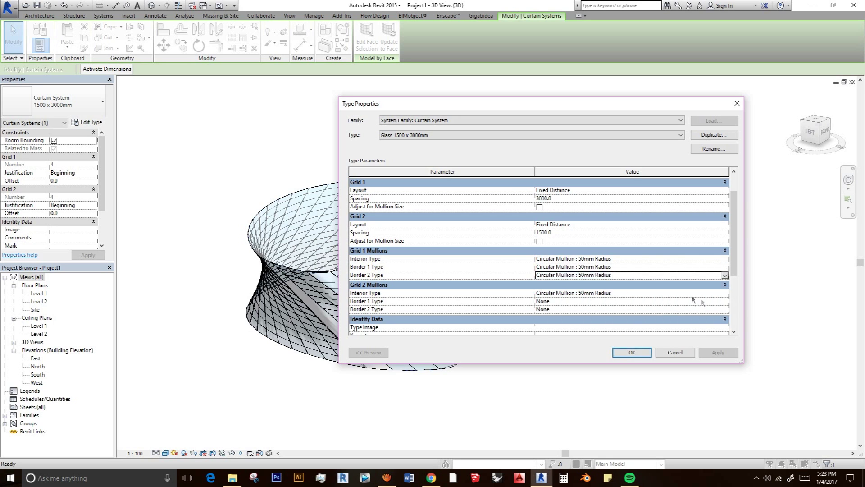
- Give Grid 2 Border 1 and Border 2 50mm circular mullions and apply the type
click(725, 302)
click(590, 322)
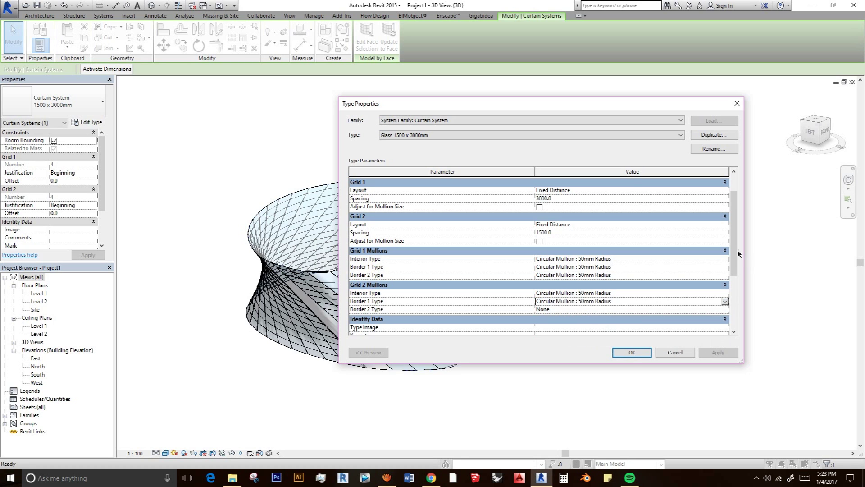
drag(738, 252, 738, 272)
click(725, 274)
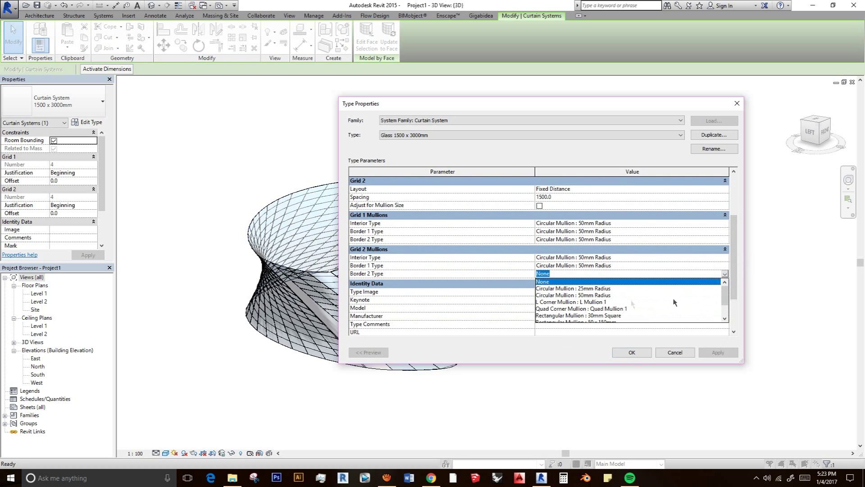
click(595, 295)
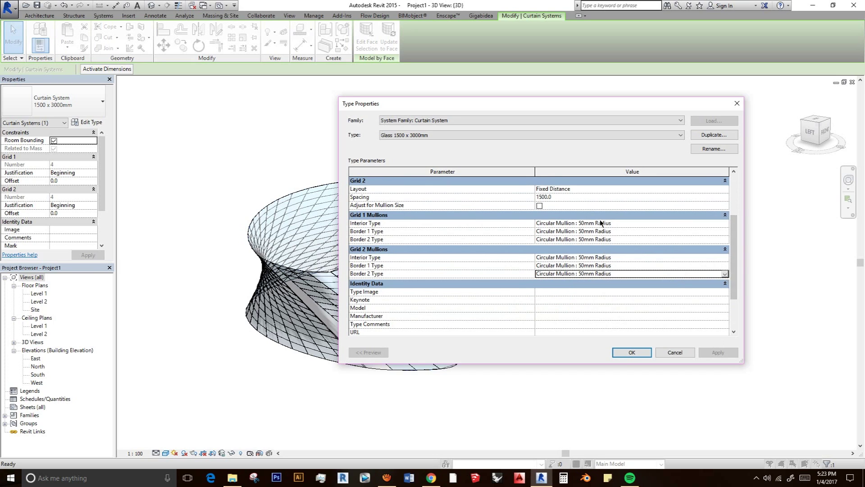
click(725, 274)
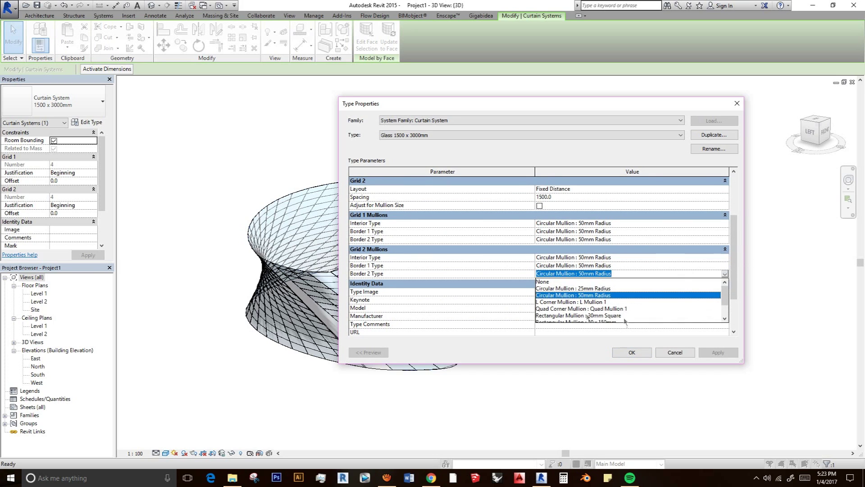
mouse_move(725, 292)
mouse_down()
mouse_move(721, 311)
mouse_move(721, 284)
mouse_up()
click(586, 281)
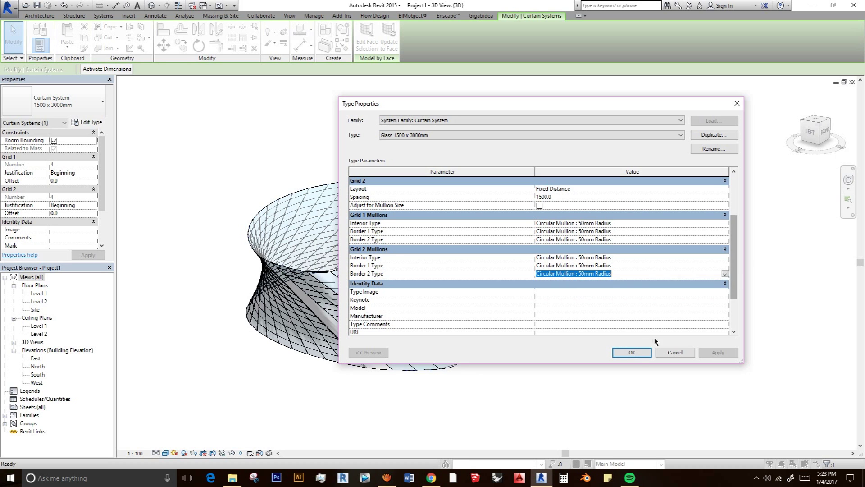
click(632, 352)
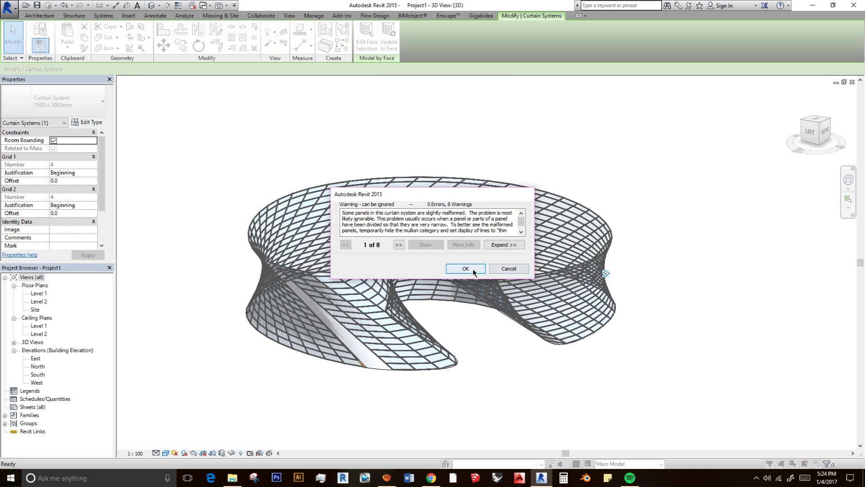
- Dismiss the malformed curtain panel warnings to keep the Glass 1500 x 3000mm cladding
click(466, 269)
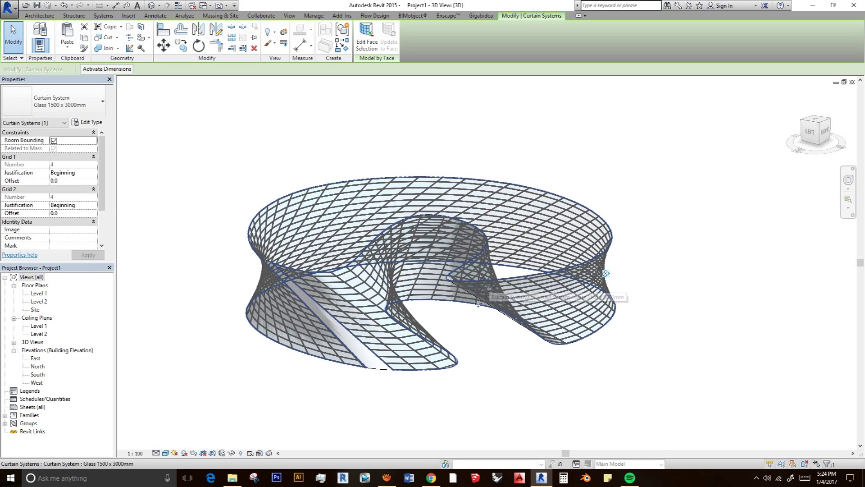
scroll(442, 338, up, 5)
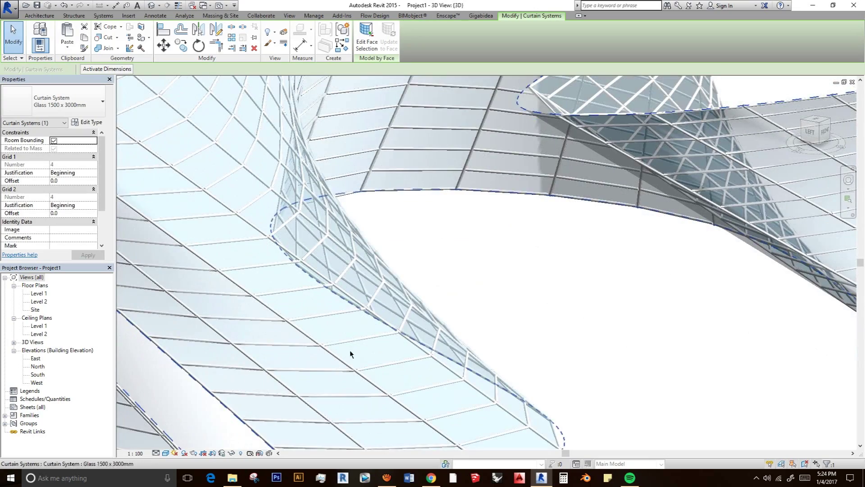
scroll(467, 299, up, 3)
scroll(601, 285, down, 3)
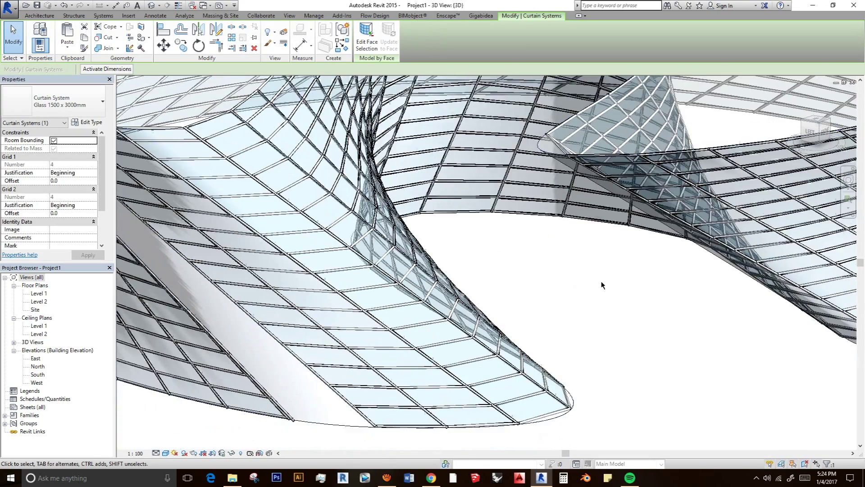
shift+middle_drag(593, 294, 461, 334)
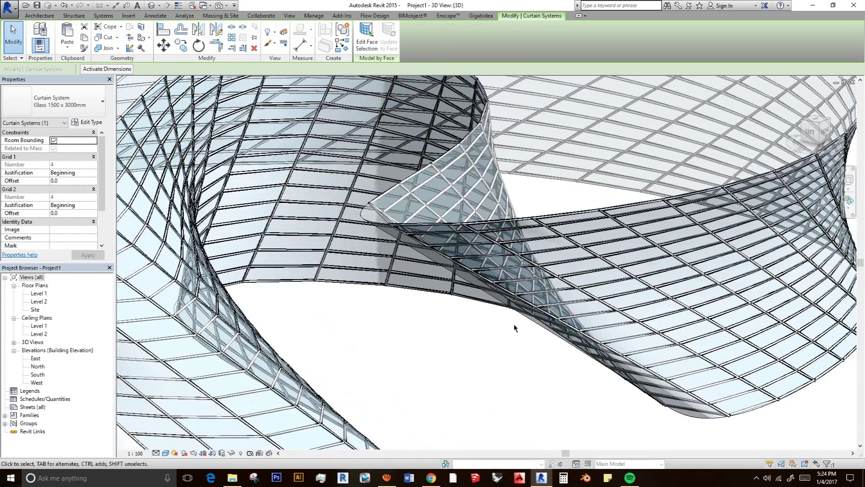
shift+drag(514, 323, 474, 280)
shift+middle_drag(514, 324, 580, 235)
scroll(580, 236, down, 4)
shift+middle_drag(419, 309, 646, 353)
scroll(695, 194, up, 8)
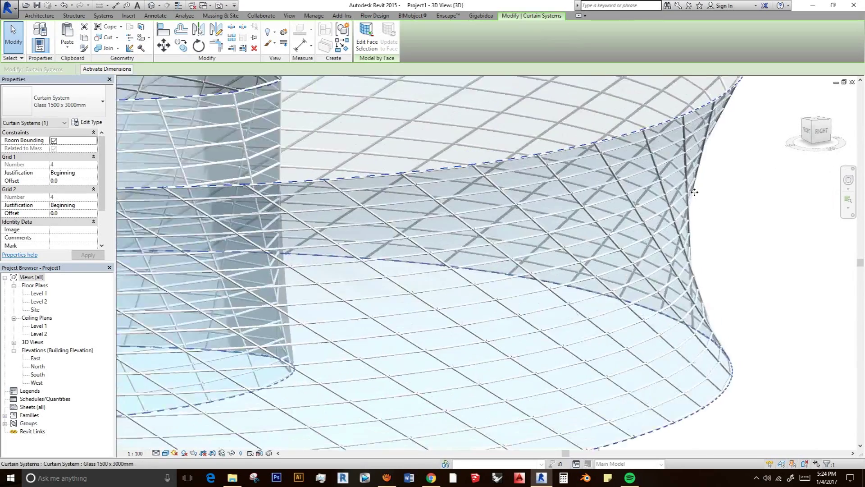
scroll(695, 192, down, 10)
shift+middle_drag(690, 280, 717, 336)
shift+middle_drag(747, 284, 752, 302)
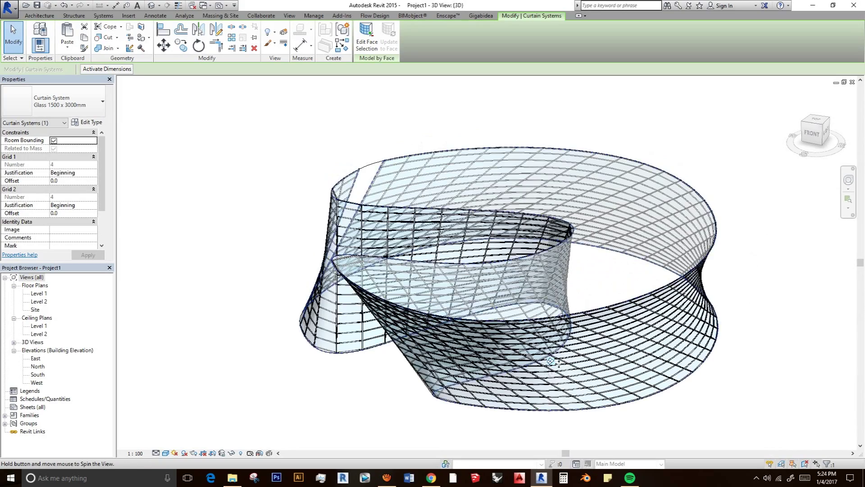
shift+middle_drag(577, 351, 749, 301)
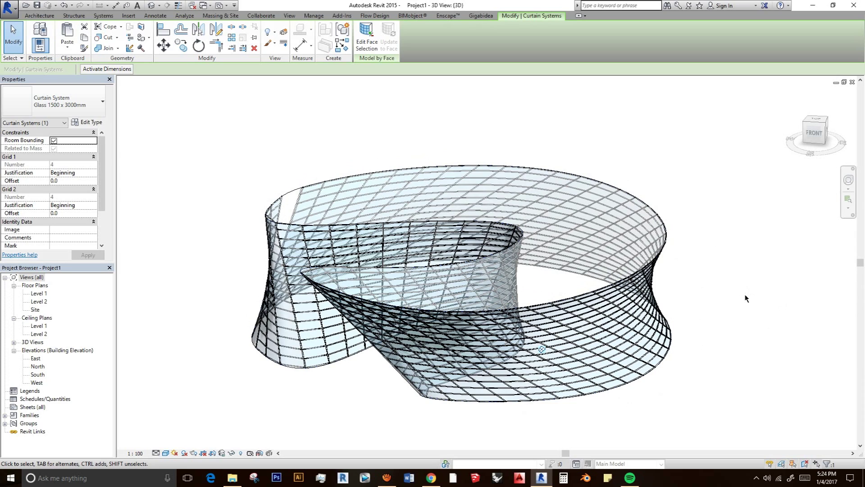